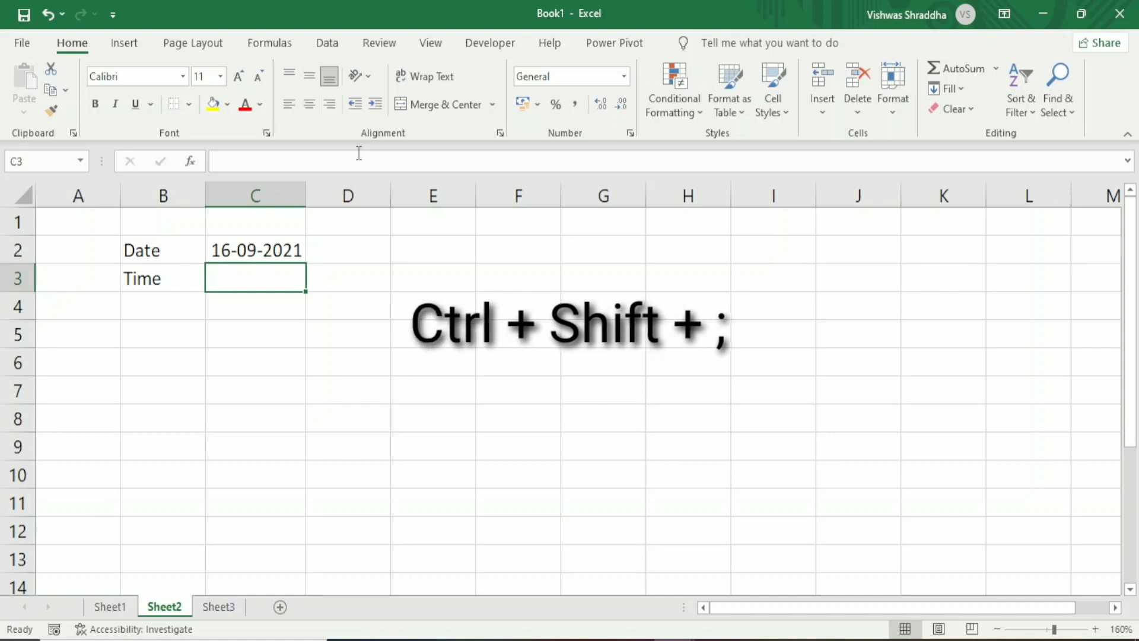
Insert the current time in the cell beside Time on Sheet2
key(ctrl+shift+semicolon)
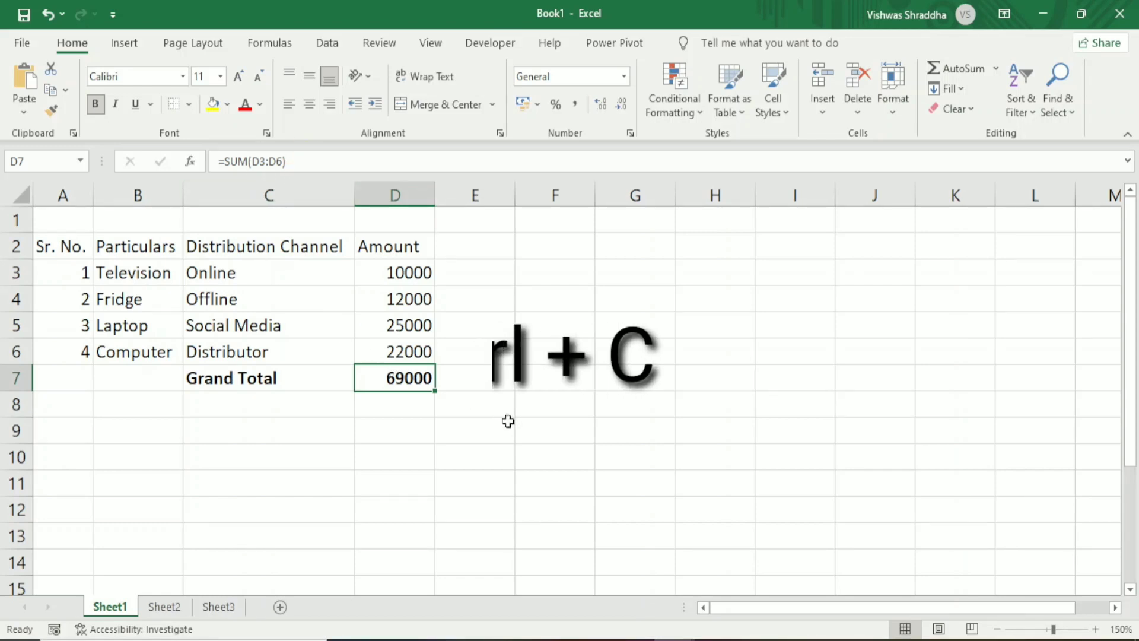
Copy the Grand Total formula in D7 on Sheet1 and paste it back in place as values only
key(ctrl+c)
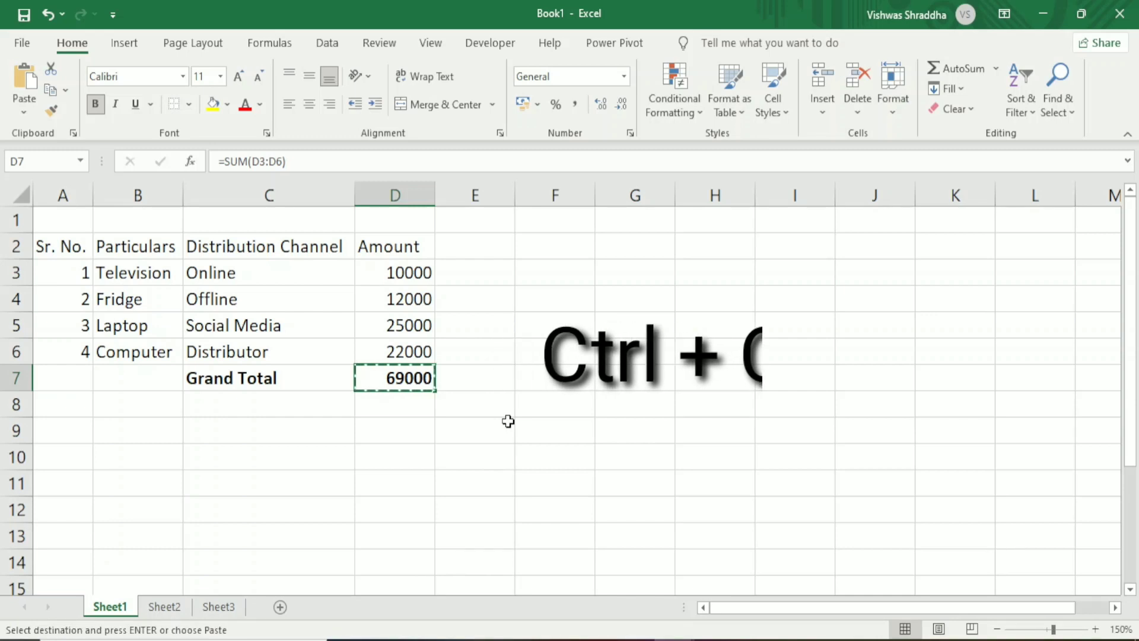
key(alt)
key(e)
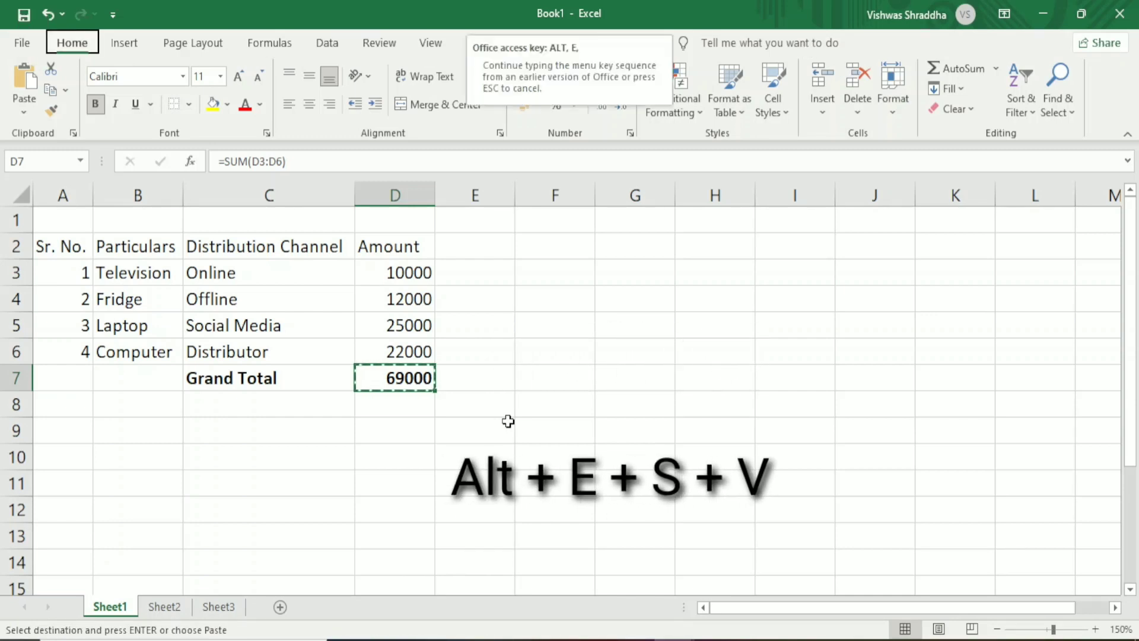
key(s)
key(v)
key(Return)
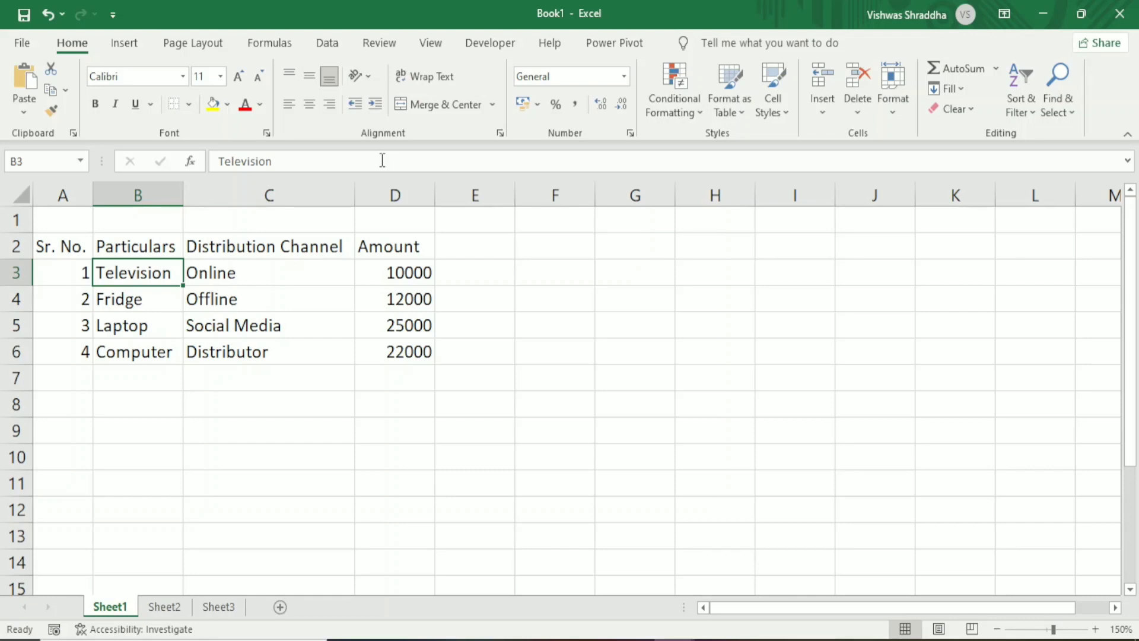
Hide row 3, the Television row
key(shift+space)
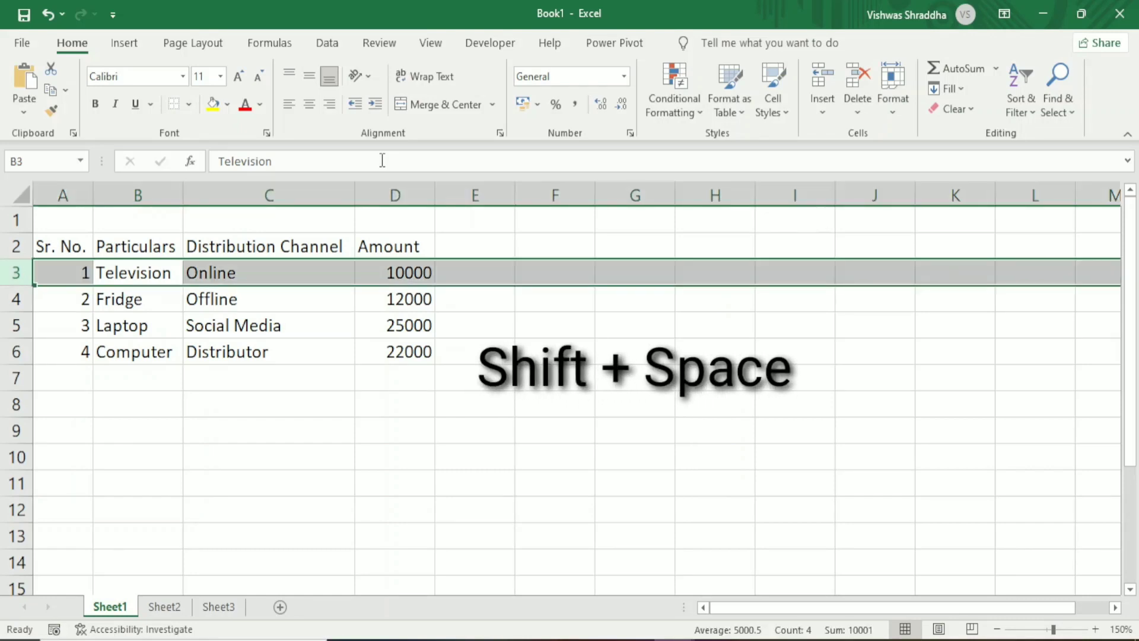
key(ctrl+9)
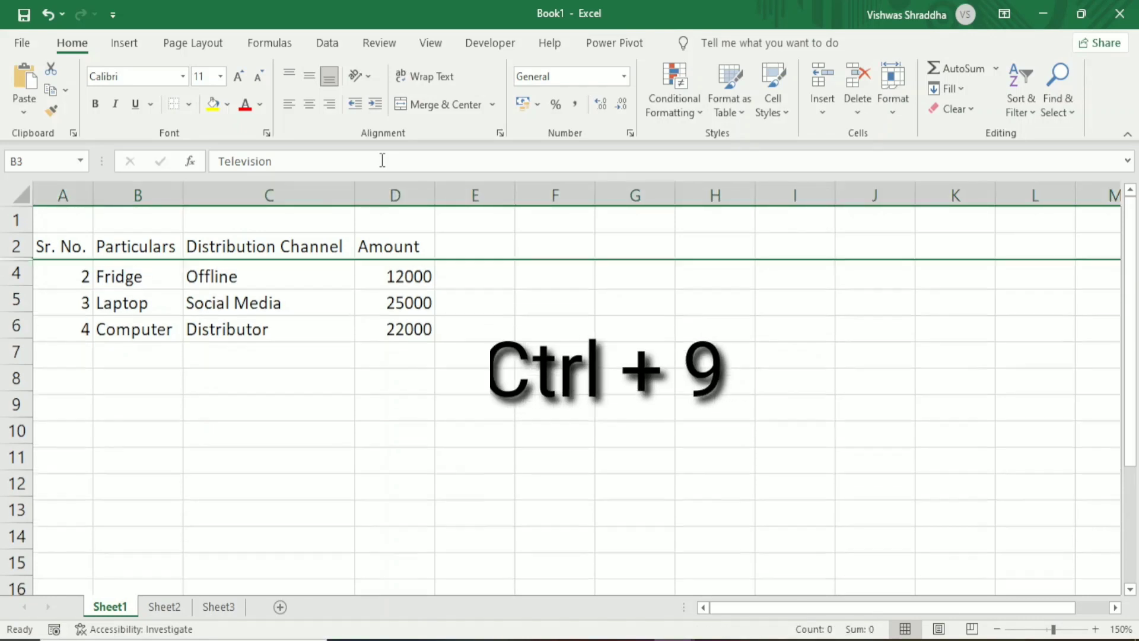
Unhide the hidden Television row across the row range 2 to 6
key(Up)
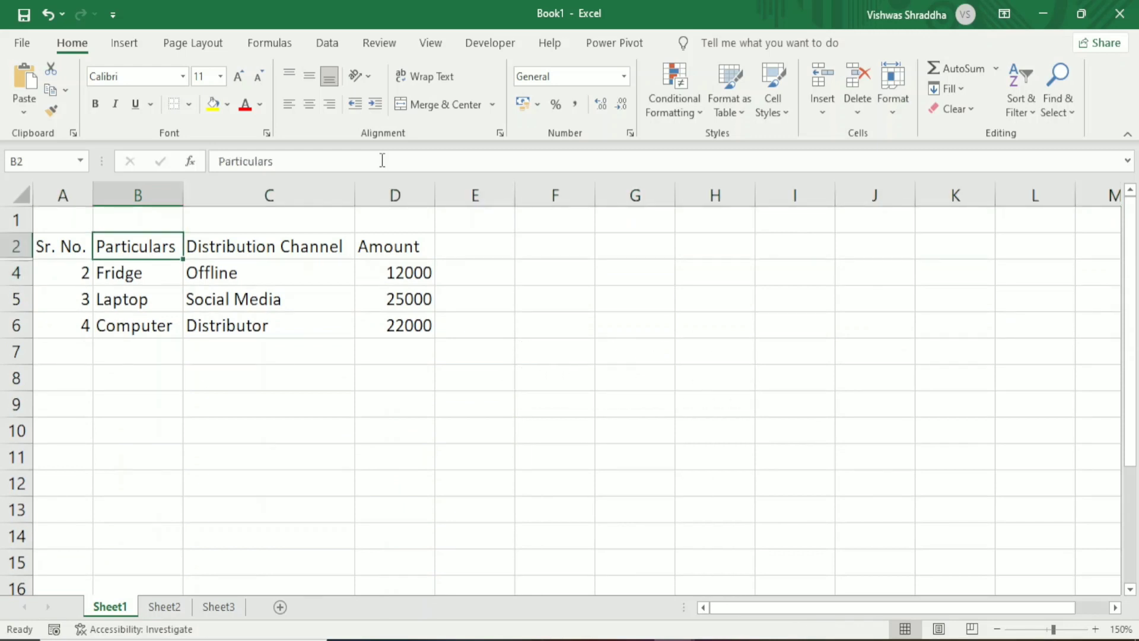
key(shift+space)
key(shift+Down)
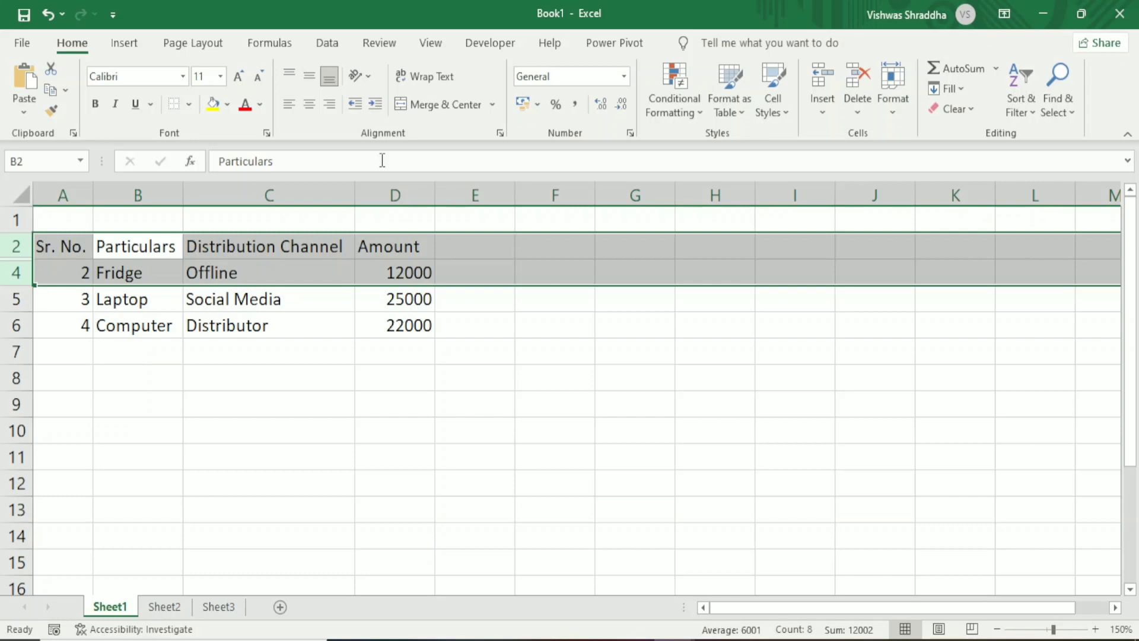
key(shift+Down)
key(shift+Down)
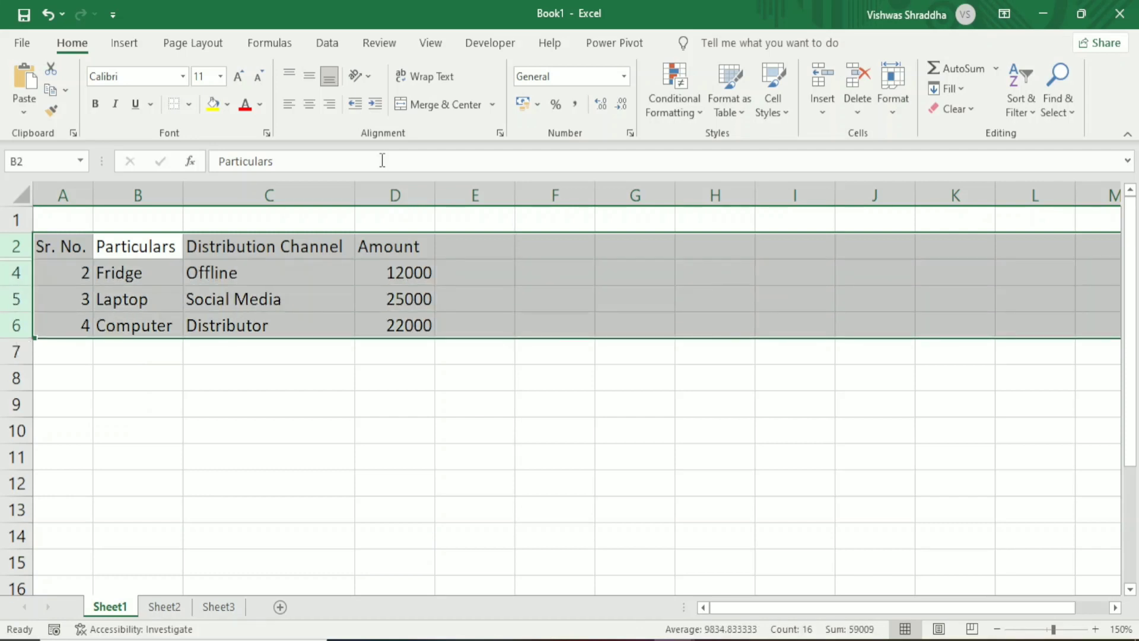
key(ctrl+shift+9)
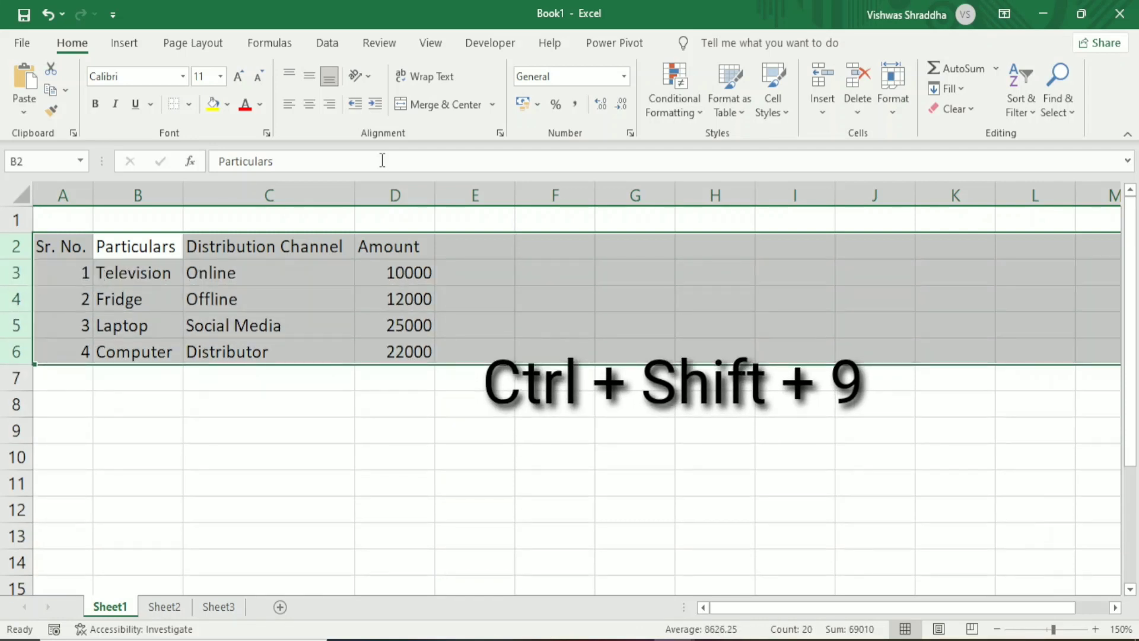
Hide column C, the Distribution Channel column
click(279, 273)
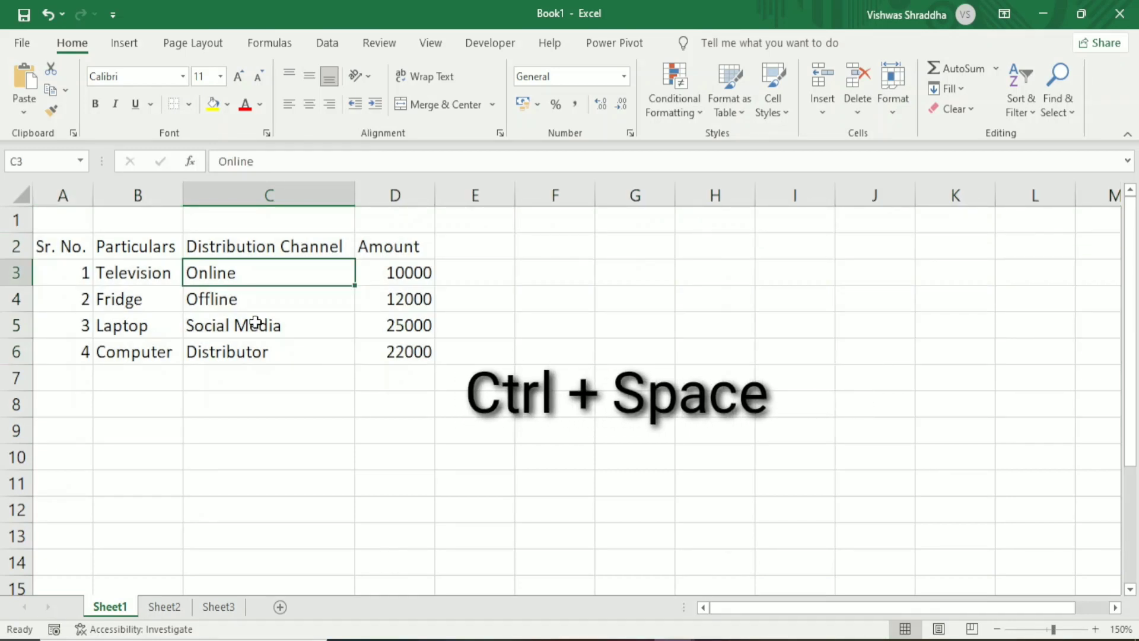
key(ctrl+space)
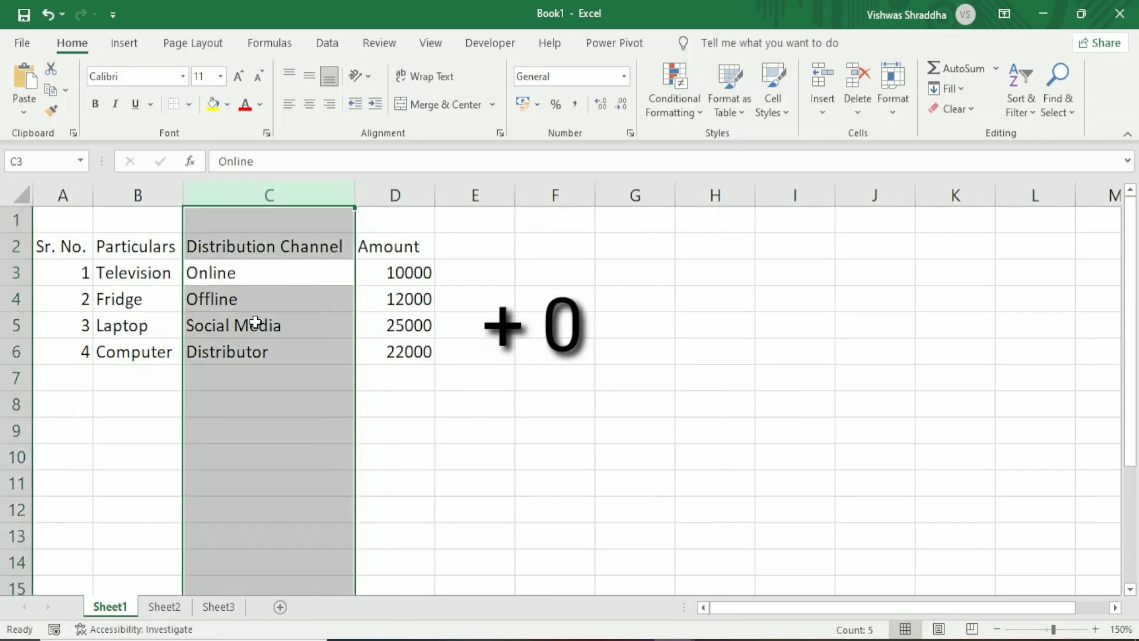
key(ctrl+0)
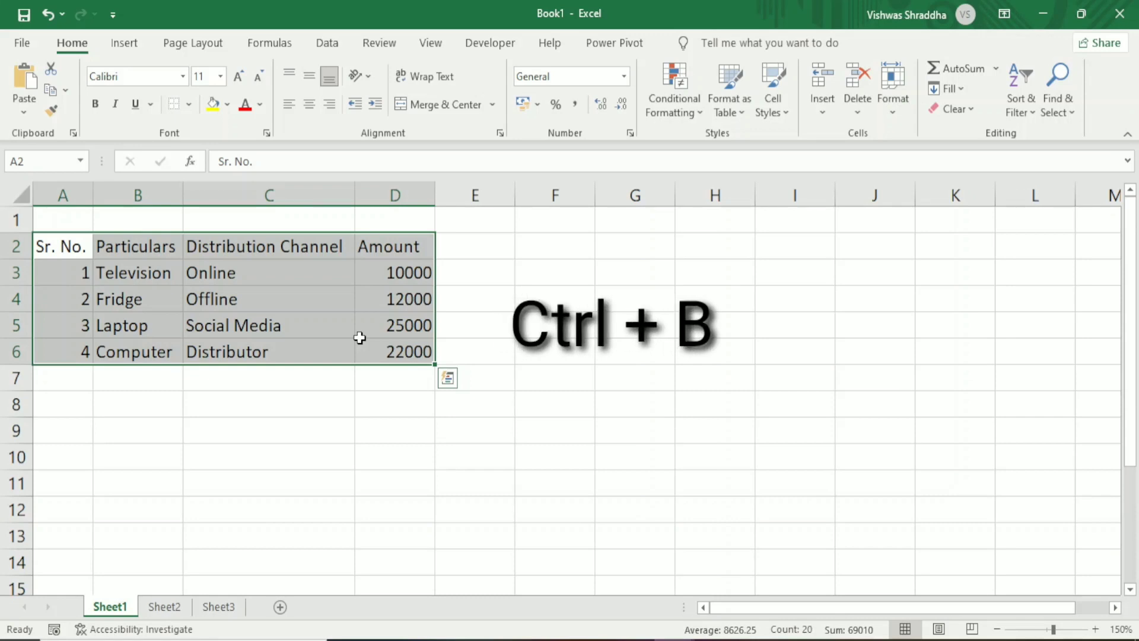
Format the table range A2:D6 as bold and italic
key(ctrl+b)
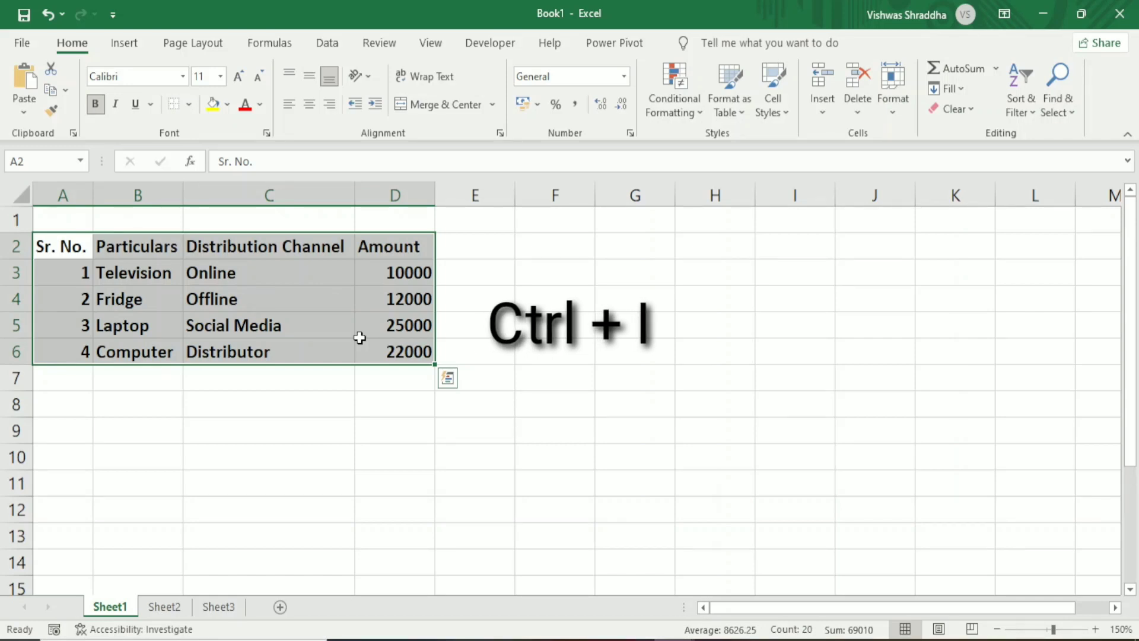
key(ctrl+i)
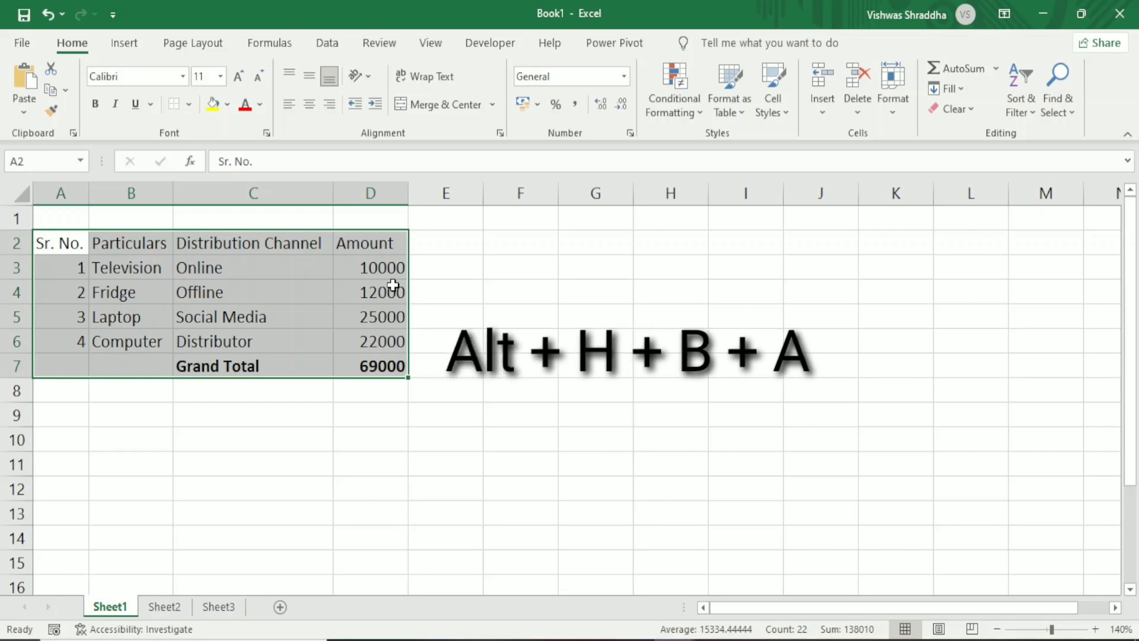
Apply all borders to the table range A2:D7
key(alt)
key(h)
key(b)
key(a)
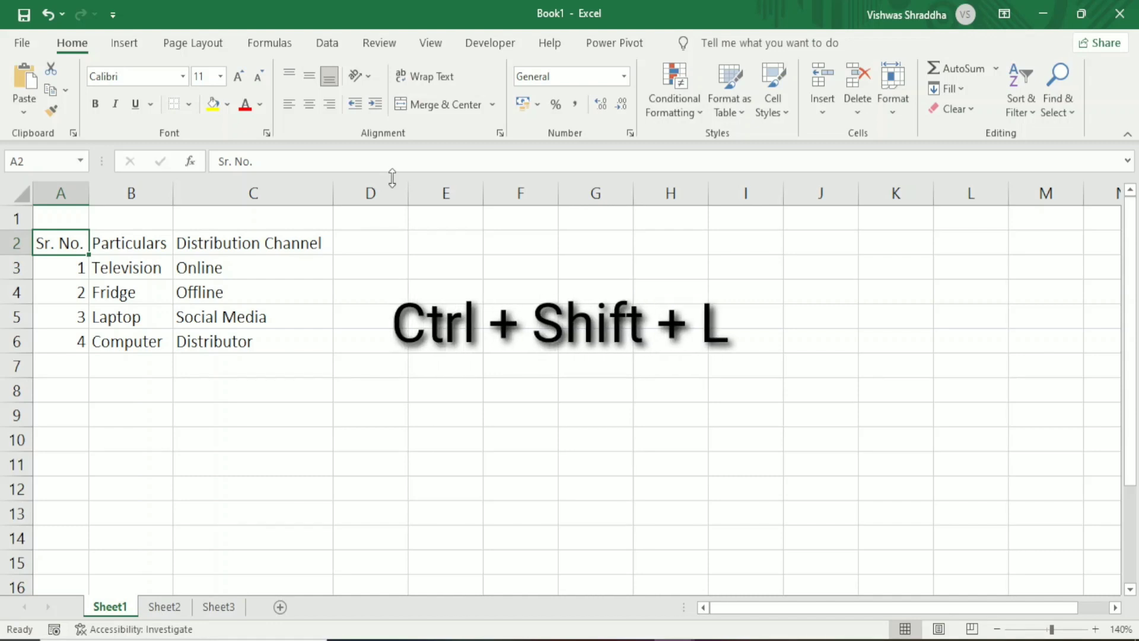
Add filters to the header row A2:C2, undo that, and toggle the filter on and off once more
key(ctrl+shift+l)
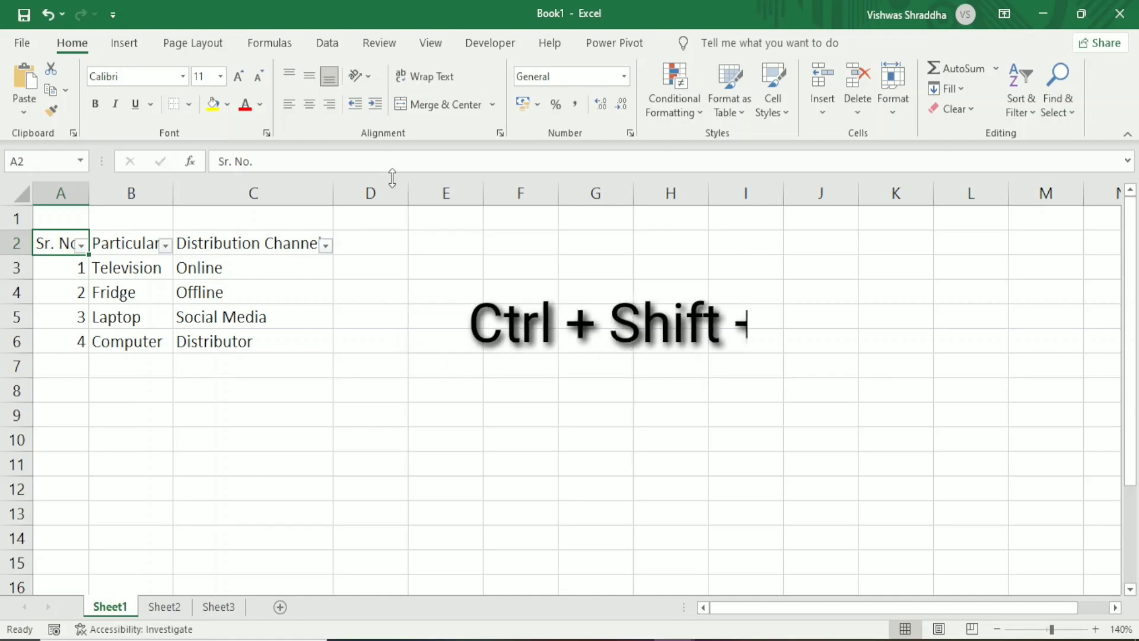
key(ctrl+z)
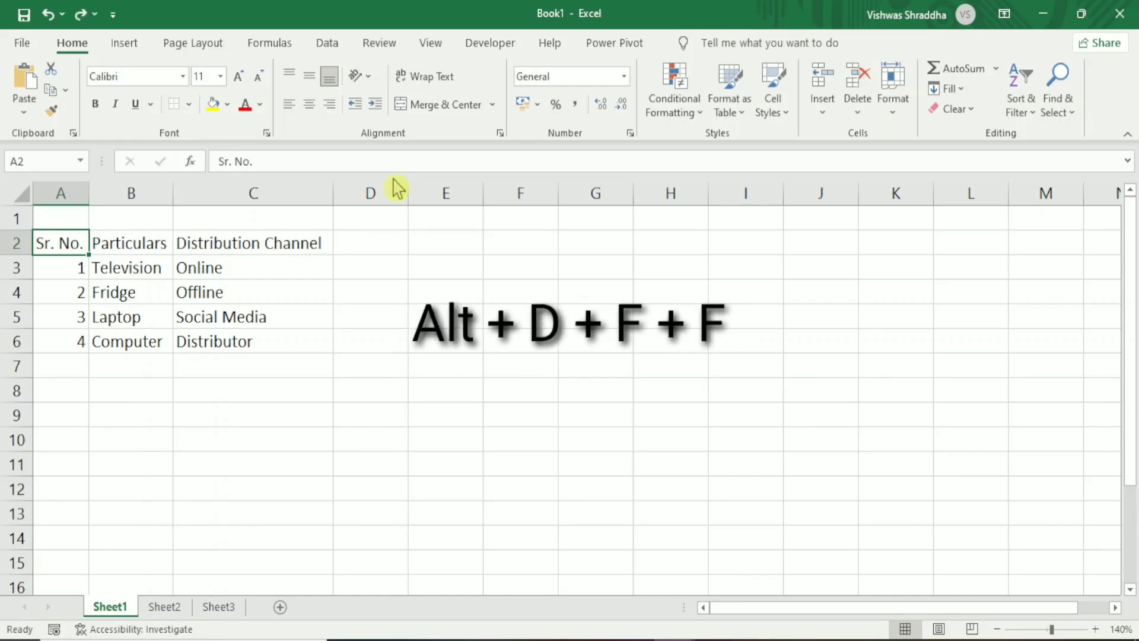
key(alt+d)
key(f)
key(f)
key(alt+d)
key(f)
key(f)
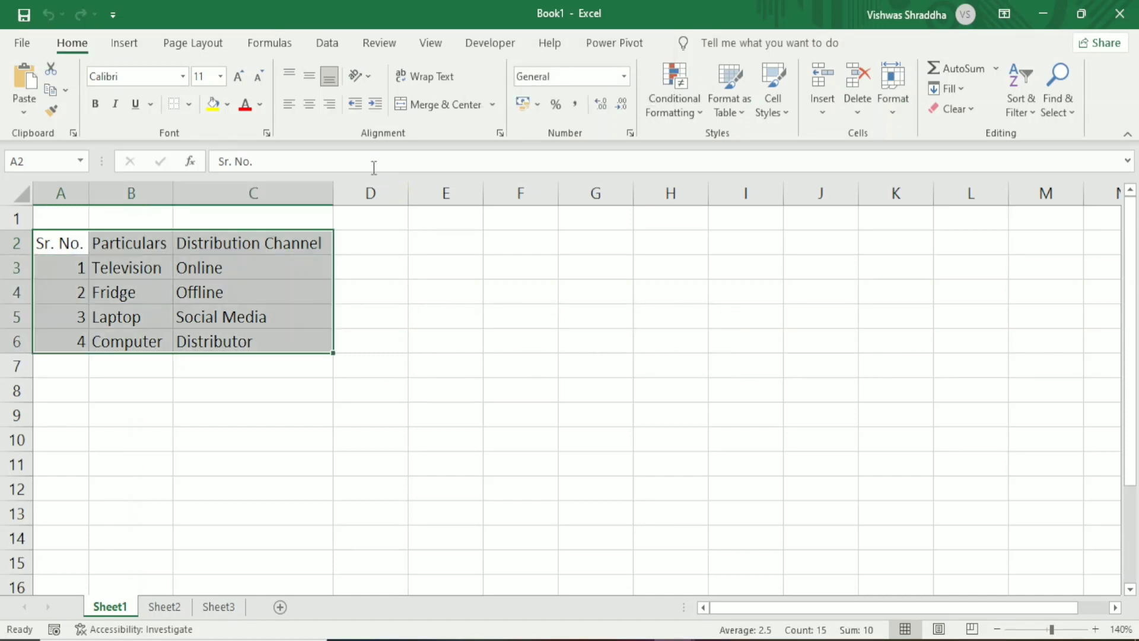
key(ctrl+b)
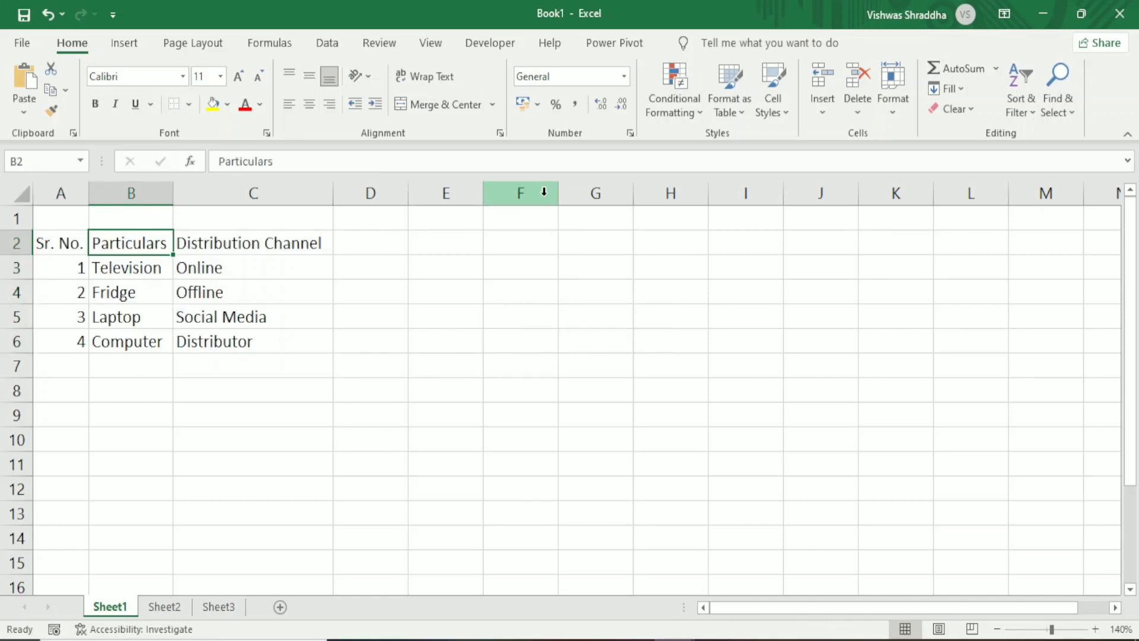
Open Find for the sheet, followed by Find and Replace
key(ctrl+f)
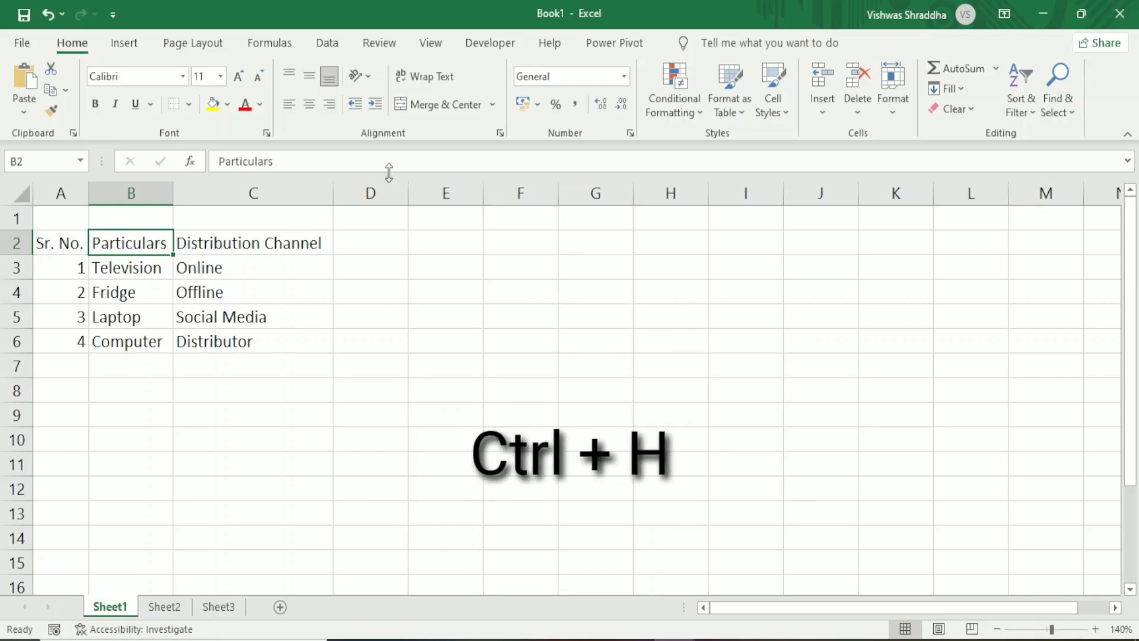
key(ctrl+h)
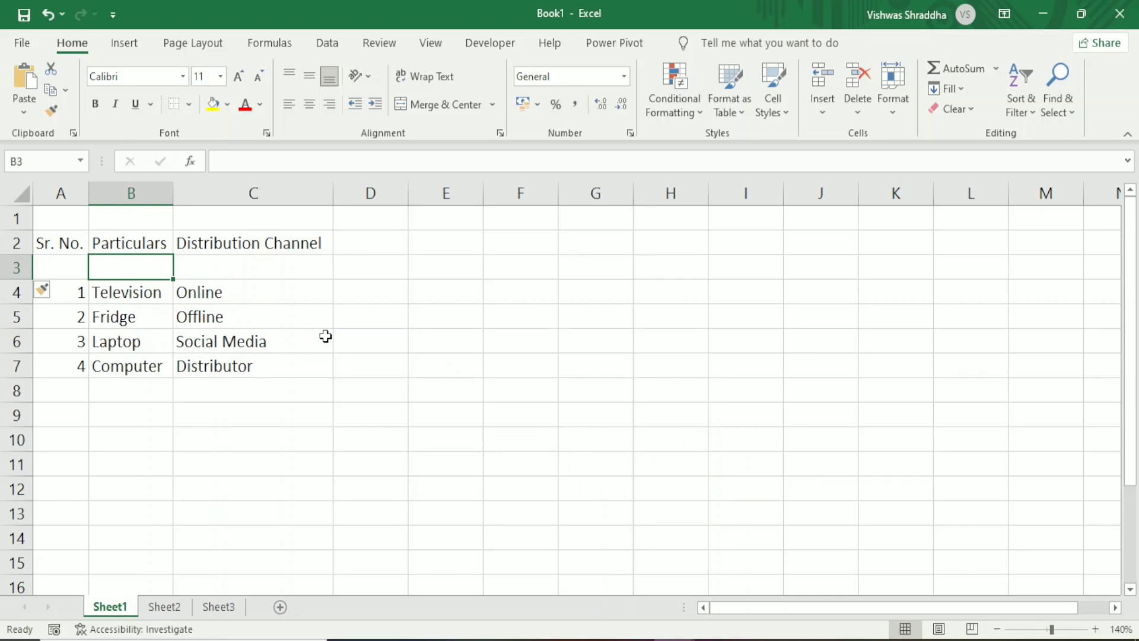
Delete the blank row 3 beneath the table headers
key(shift+space)
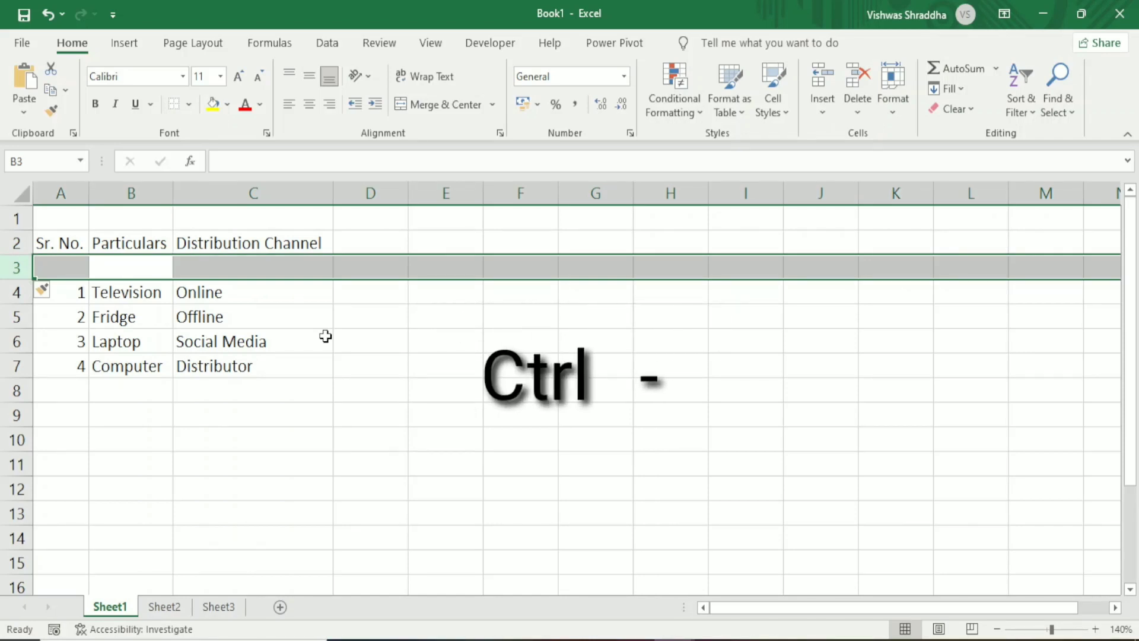
key(ctrl+minus)
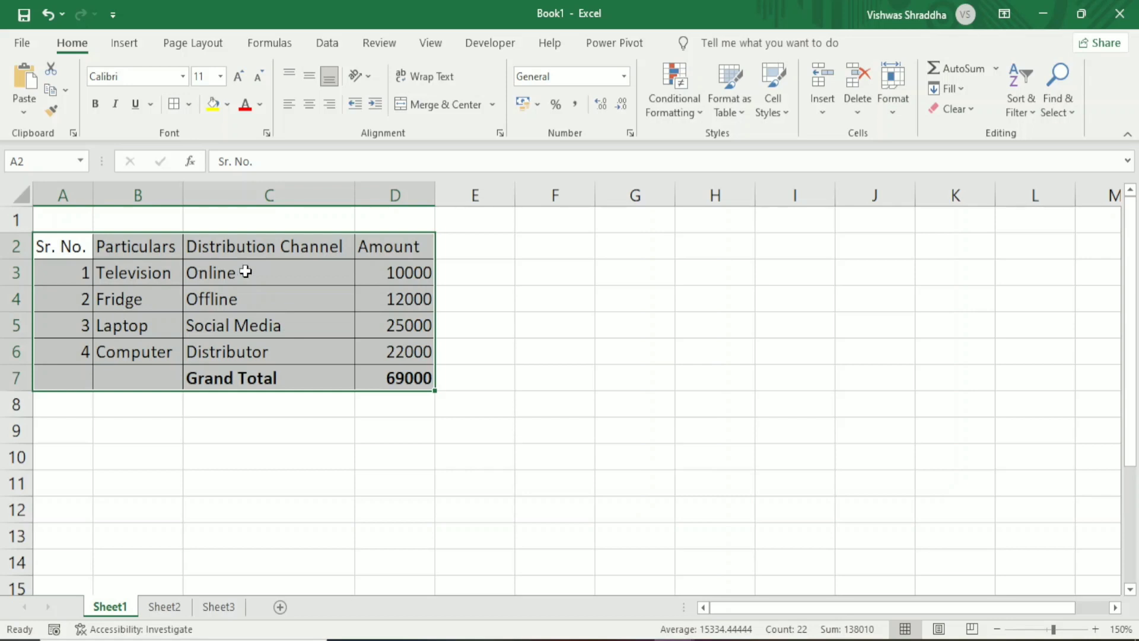
Remove all borders from the table range A2:D7
key(alt)
key(h)
key(b)
key(n)
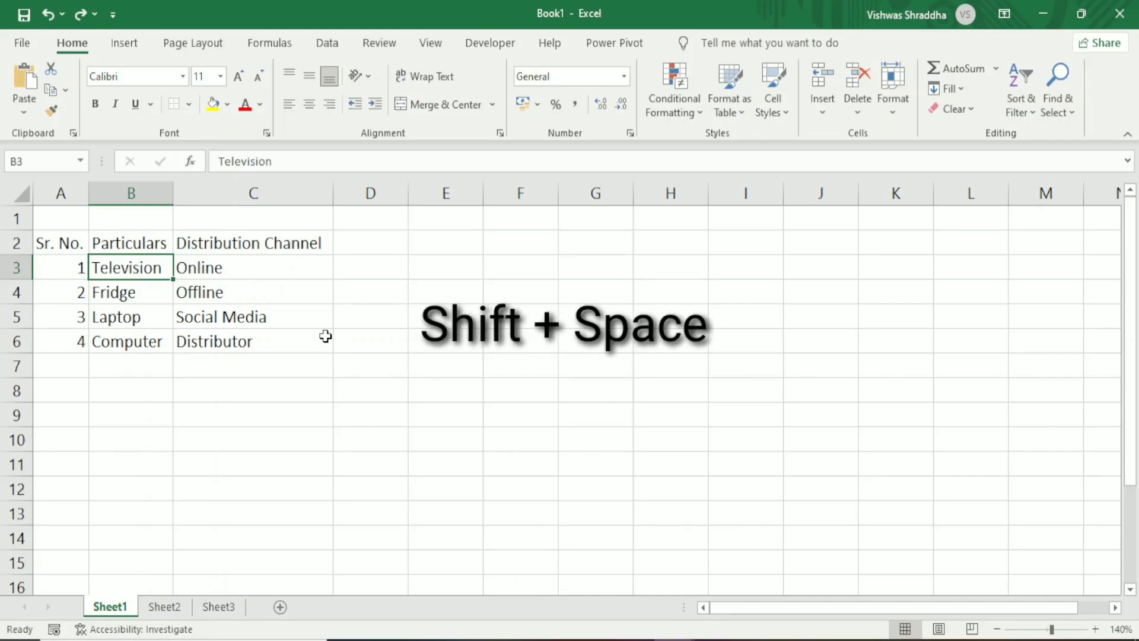
Insert a blank row above the Television row
key(shift+space)
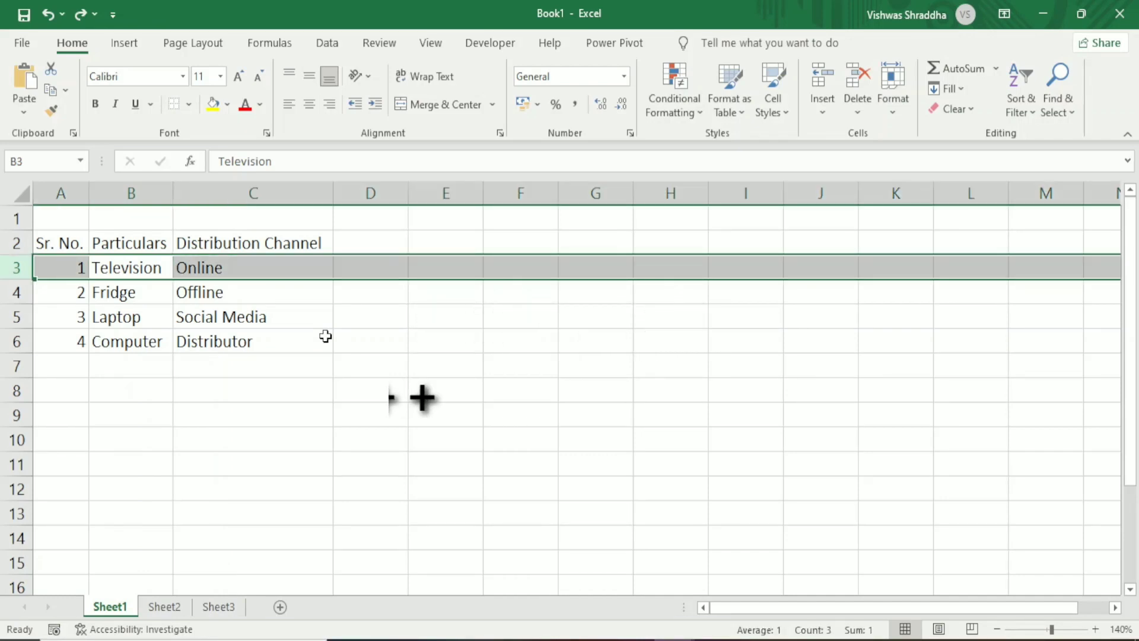
key(ctrl+shift+plus)
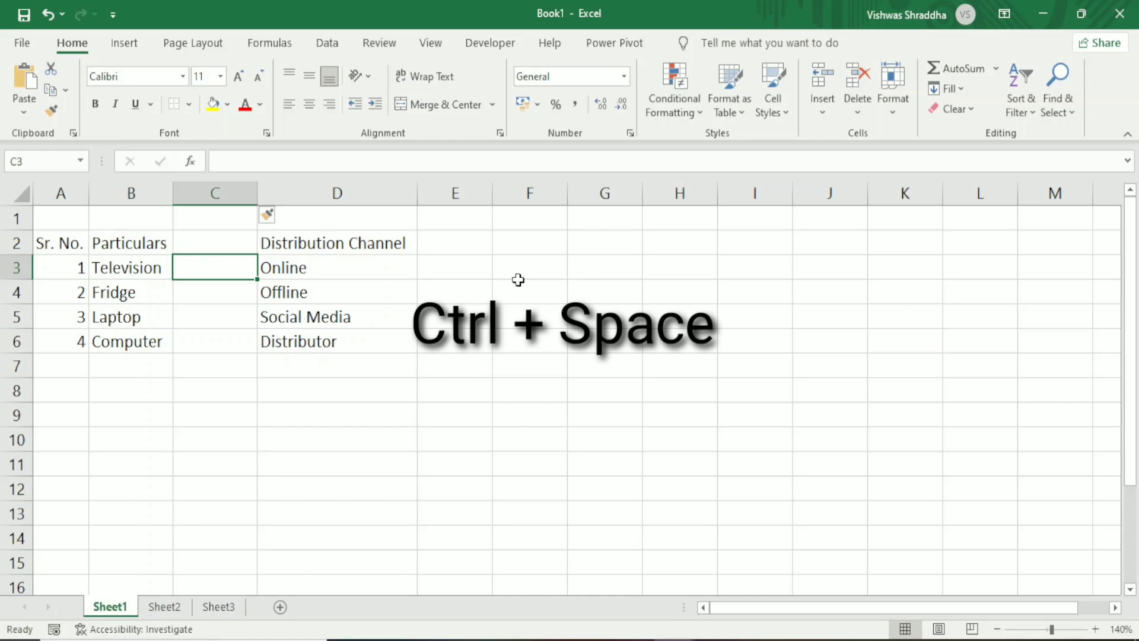
Delete the blank column C between Particulars and Distribution Channel, and reduce the selection to cell C3
key(ctrl+space)
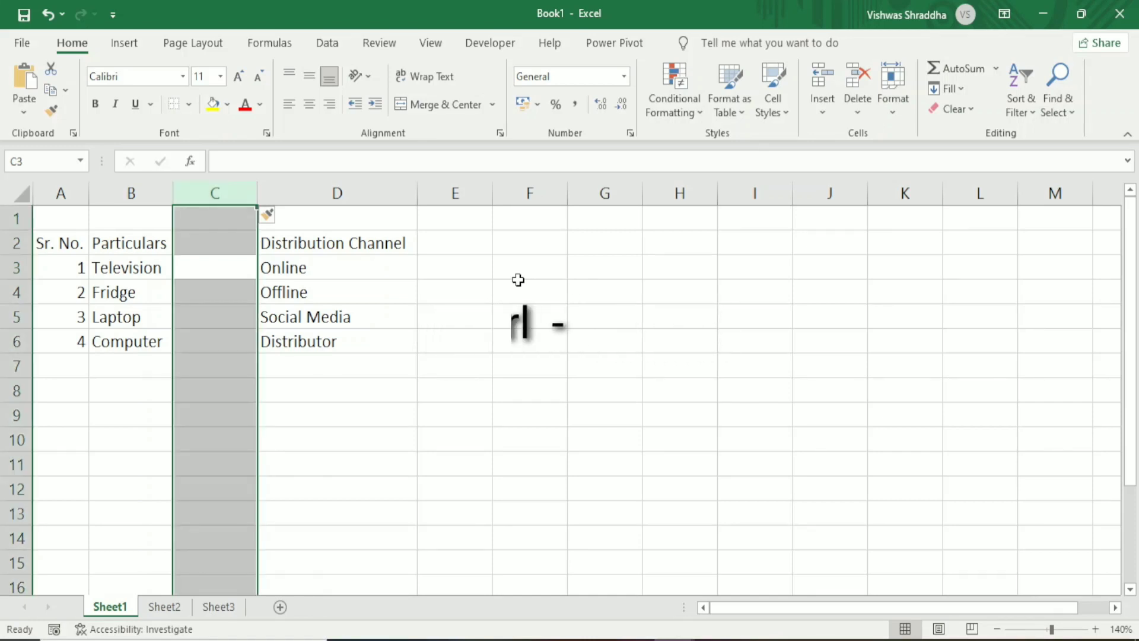
key(ctrl+minus)
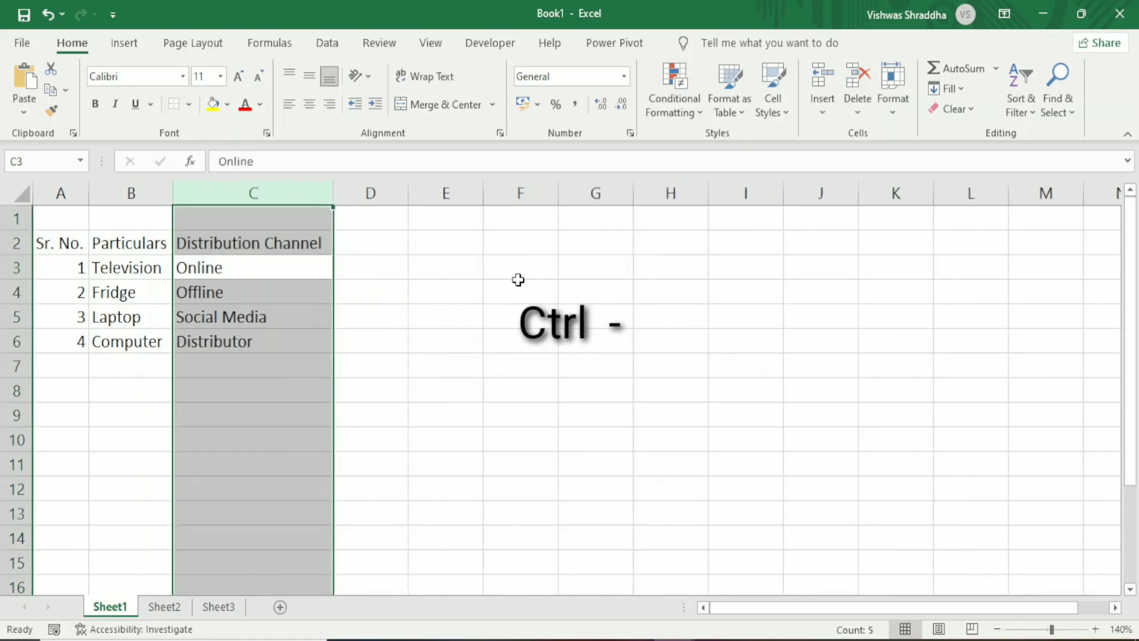
key(shift+BackSpace)
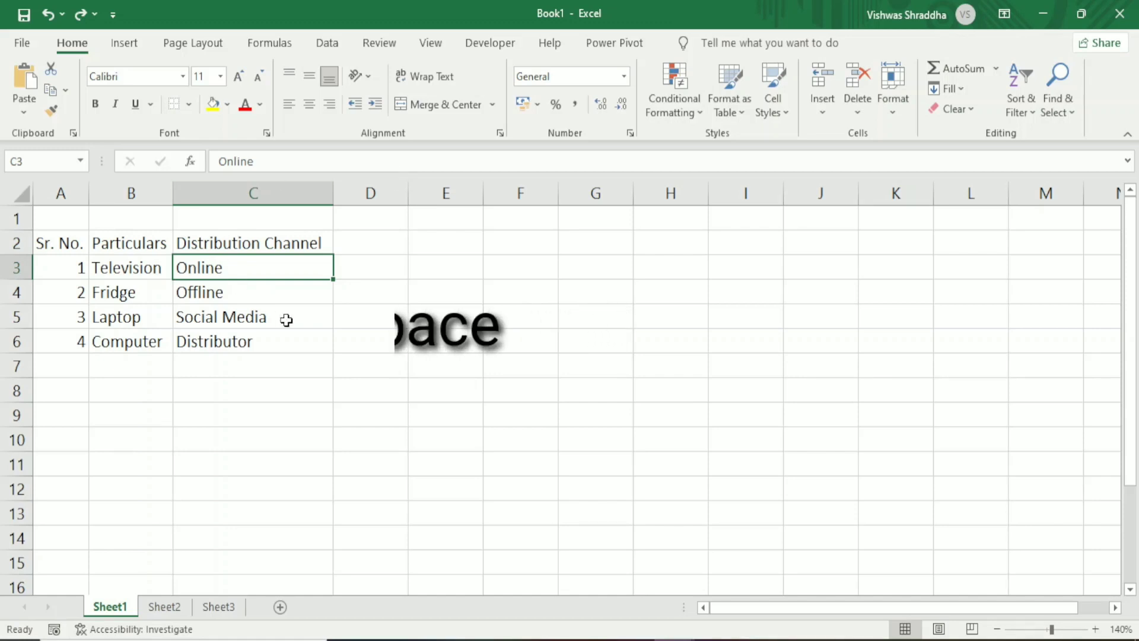
Insert a blank column before Distribution Channel and undo the insertion
key(ctrl+space)
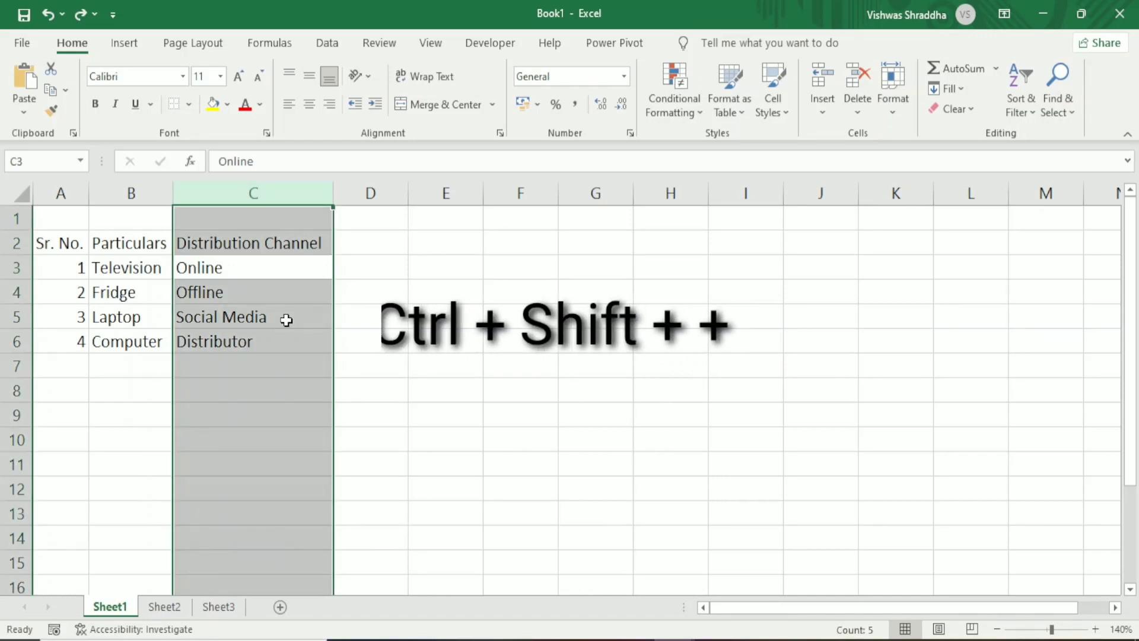
key(ctrl+shift+plus)
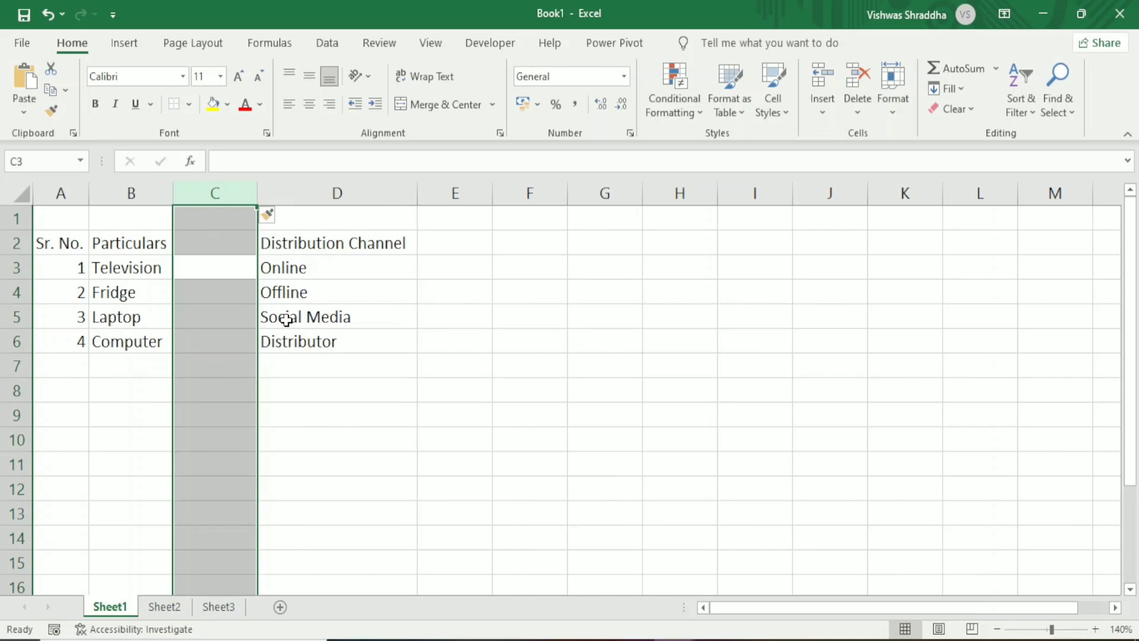
click(362, 243)
key(ctrl+z)
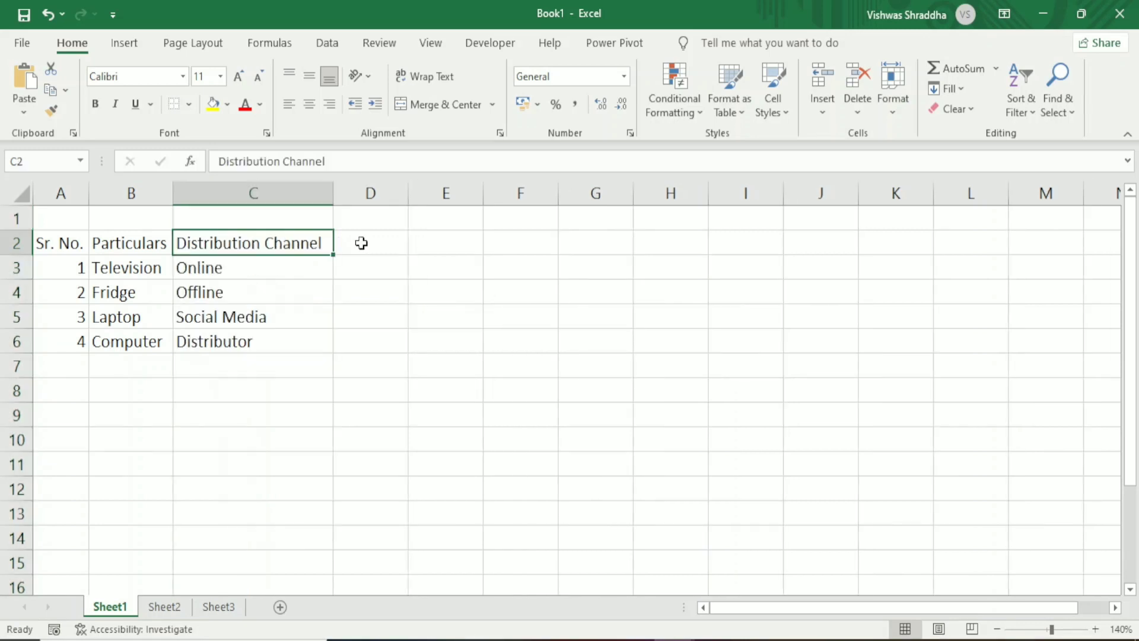
Start Text to Columns on the Distribution Channel data in C2:C6
key(ctrl+shift+Down)
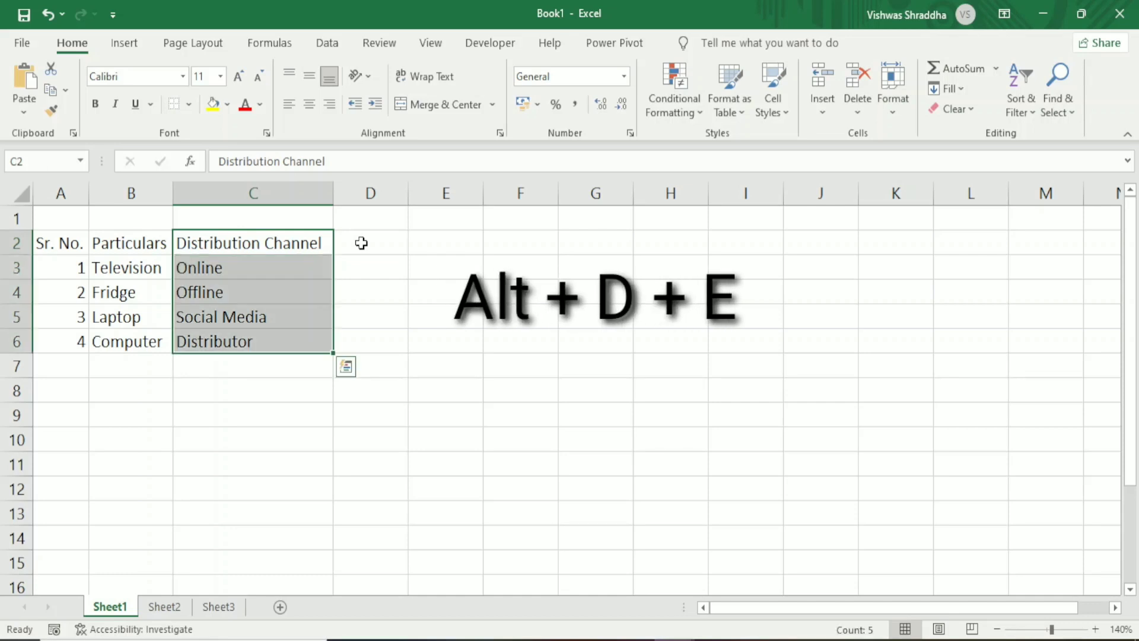
key(alt+d)
key(e)
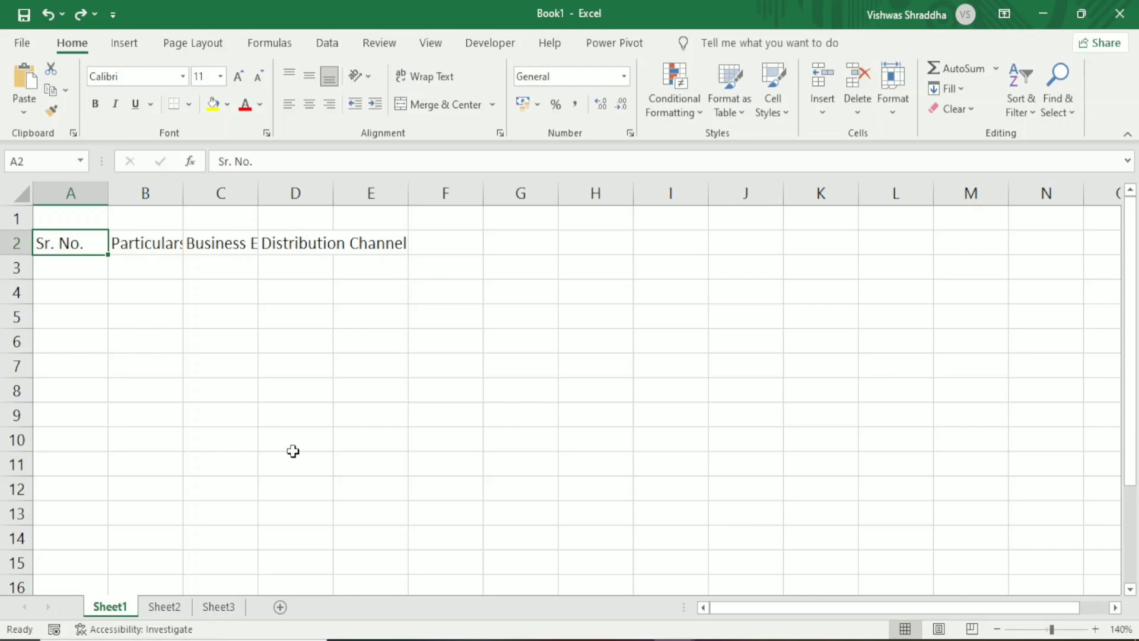
AutoFit the column widths to the header row A2:D2 on Sheet1
key(ctrl+a)
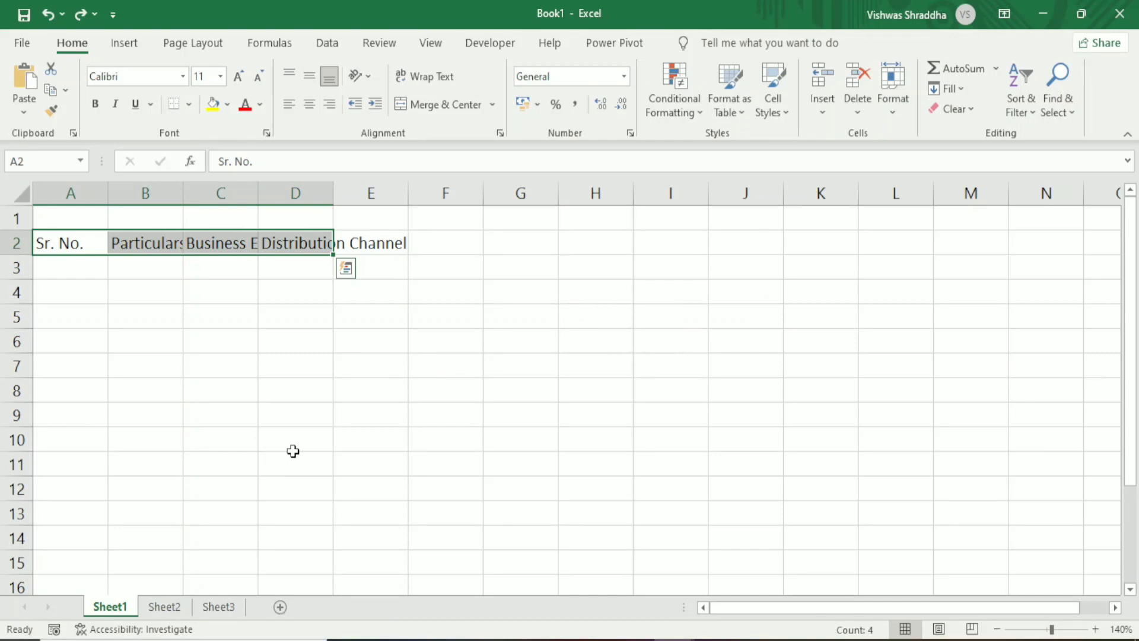
key(alt+o)
key(c)
key(a)
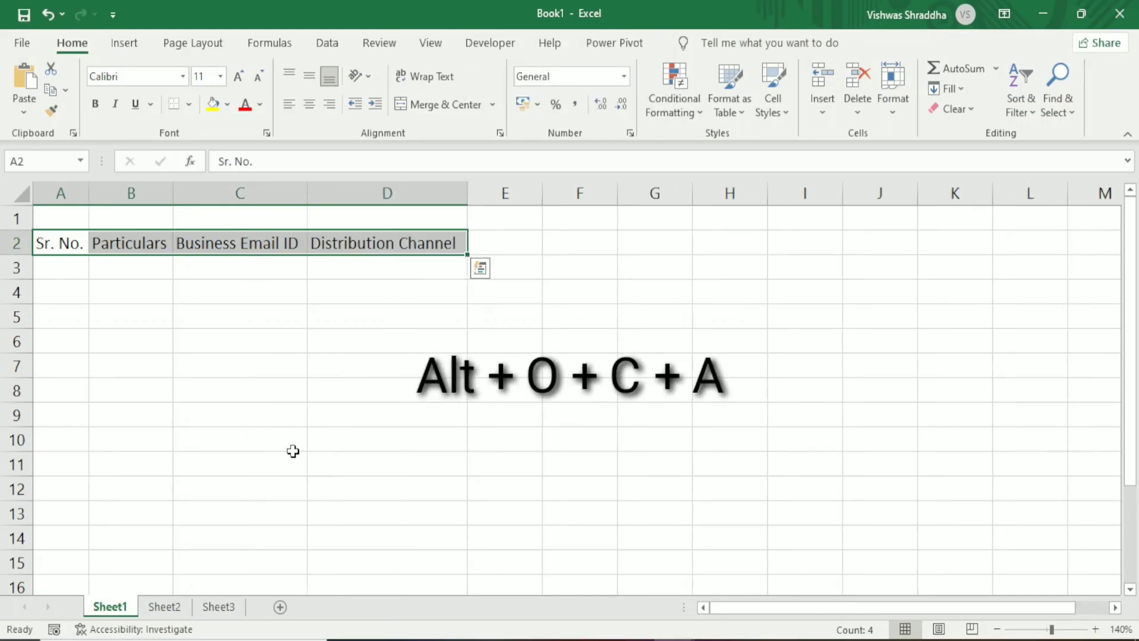
Rename Sheet2 as Excel Pathshala
key(ctrl+Page_Down)
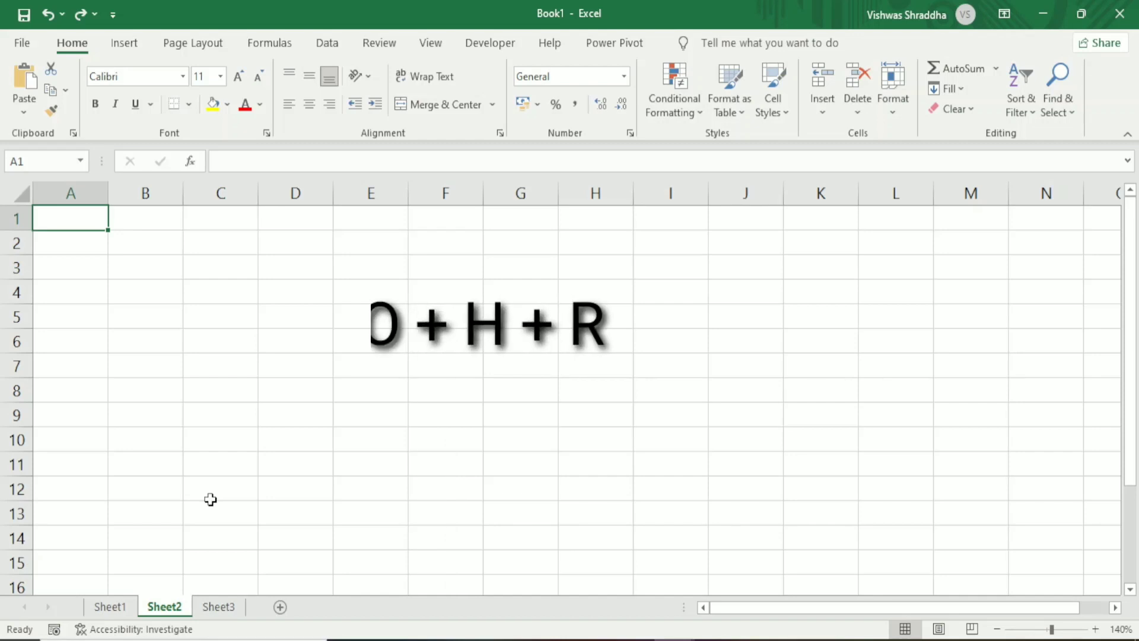
key(alt)
text(ohr)
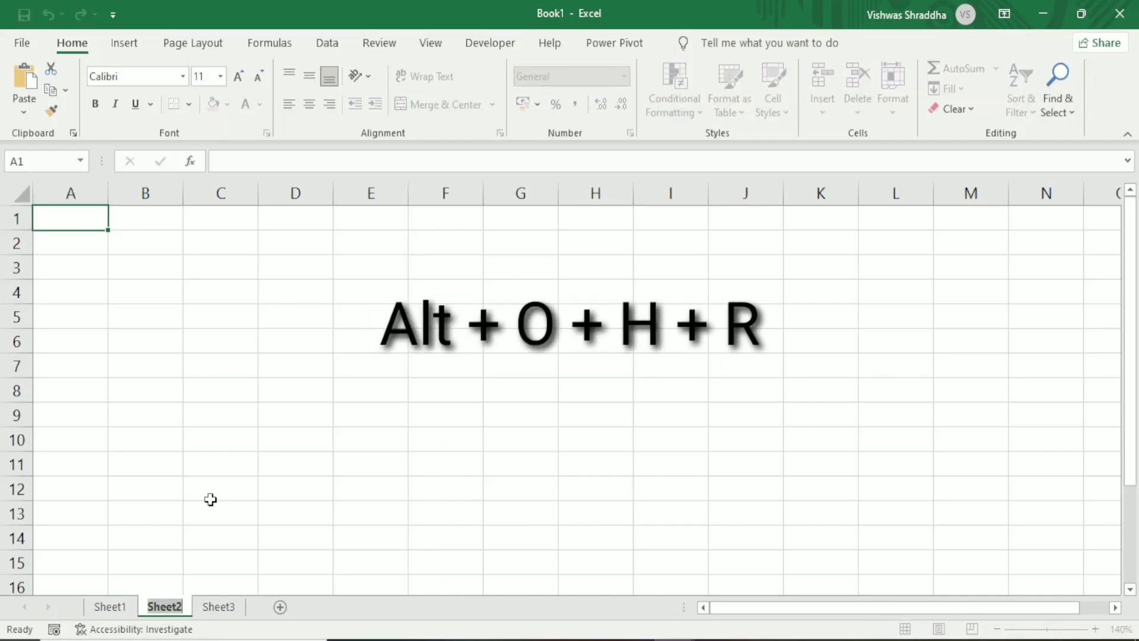
text(Excel Paths)
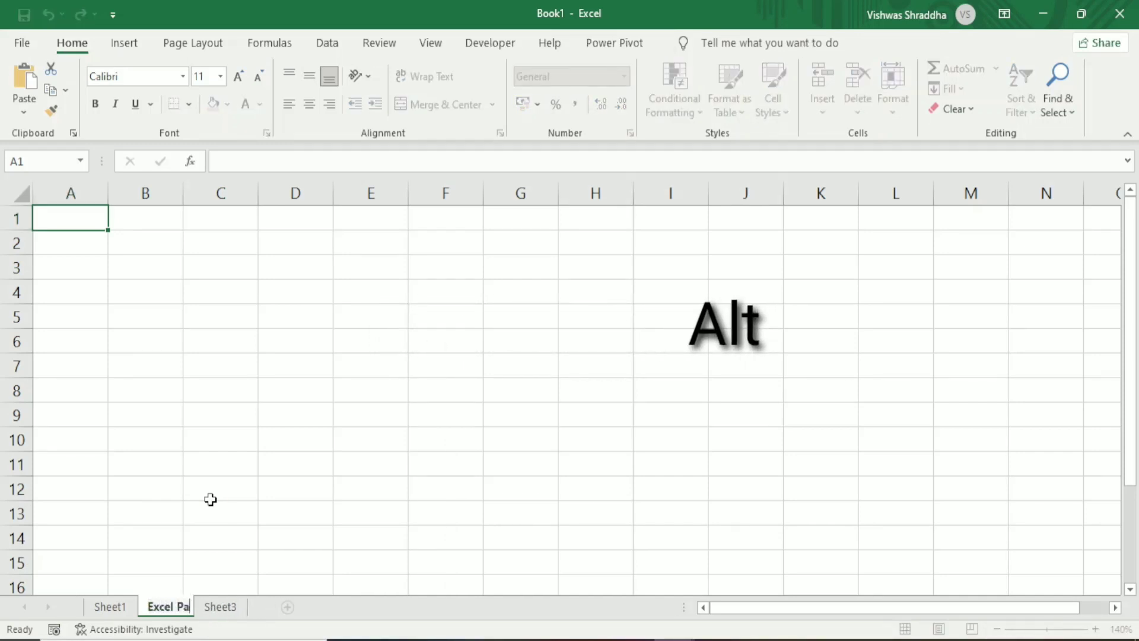
text(hala)
key(Return)
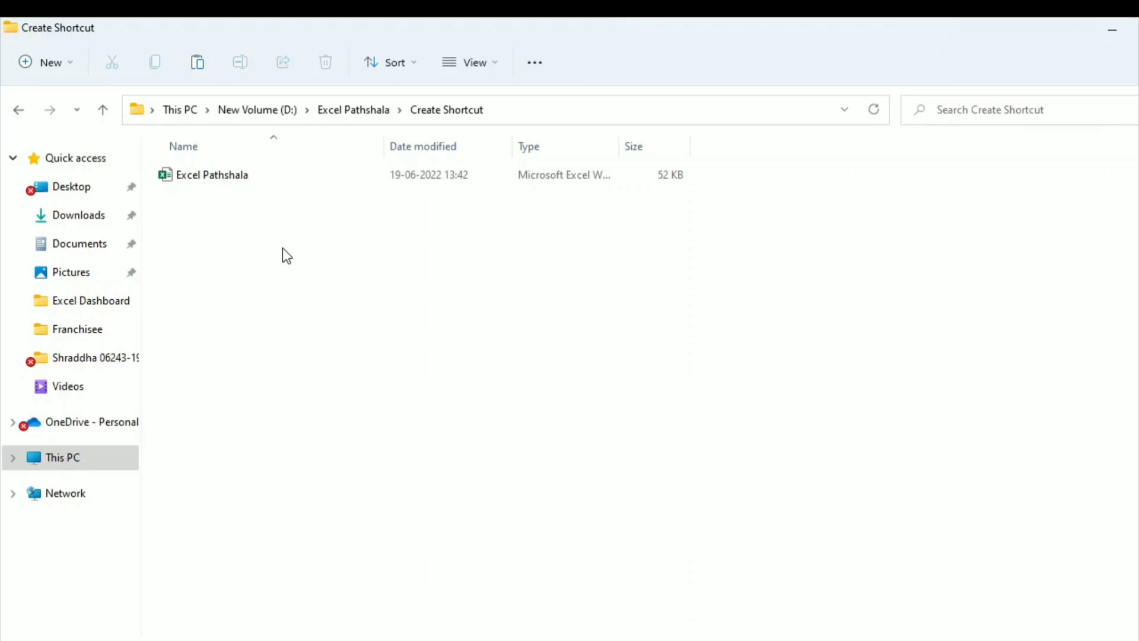
Create a desktop shortcut for the Excel Pathshala workbook in the Create Shortcut folder and show the desktop
right_click(221, 184)
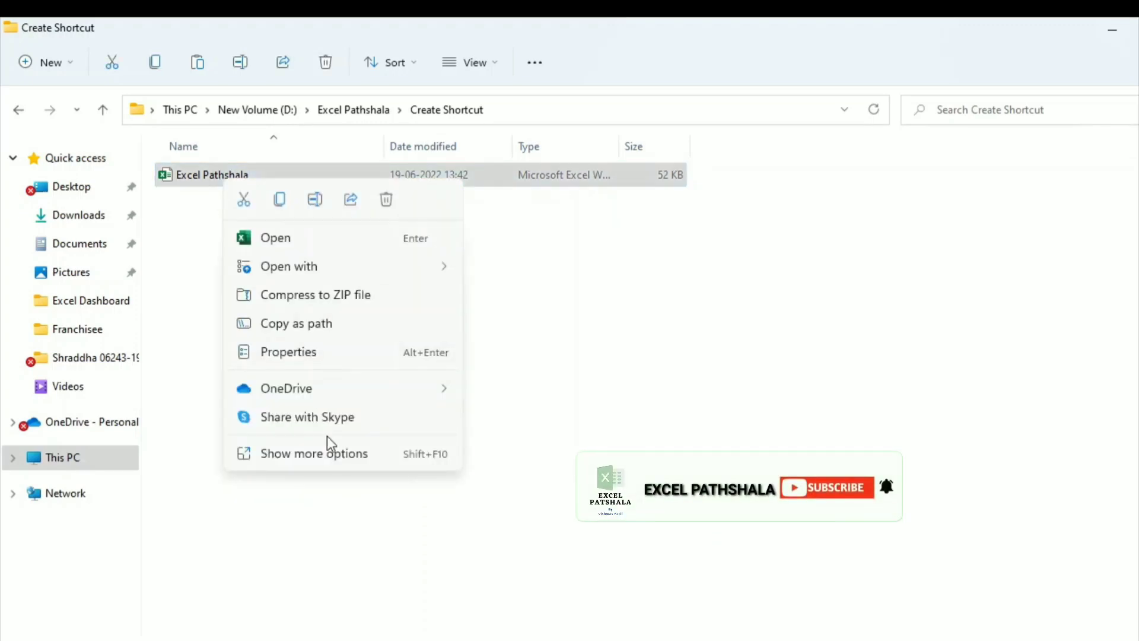
click(372, 458)
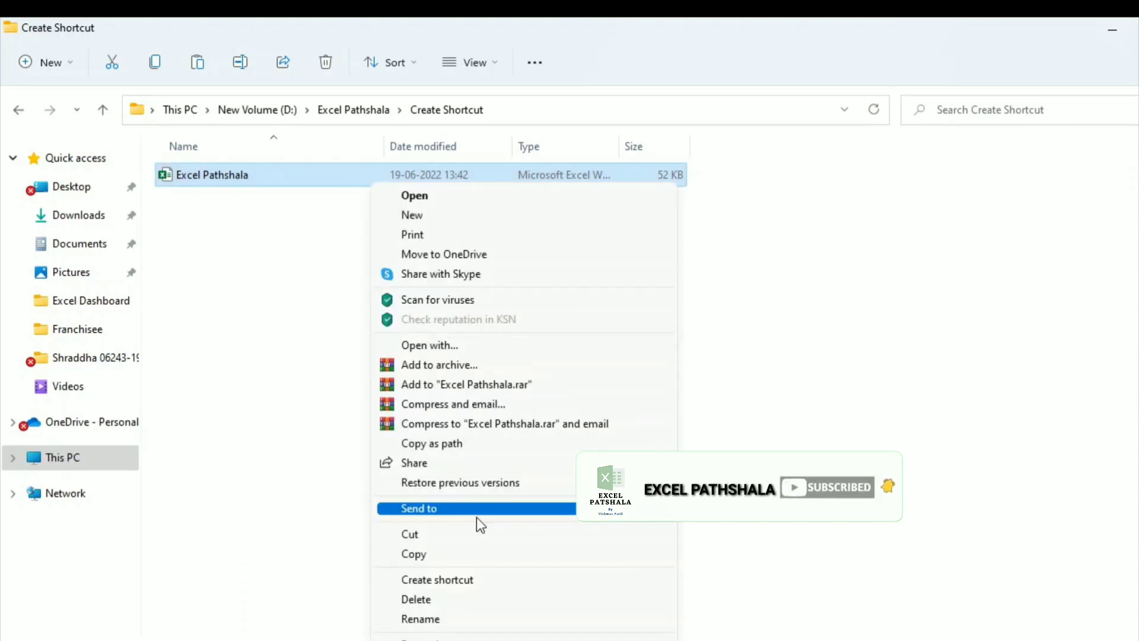
mouse_move(522, 514)
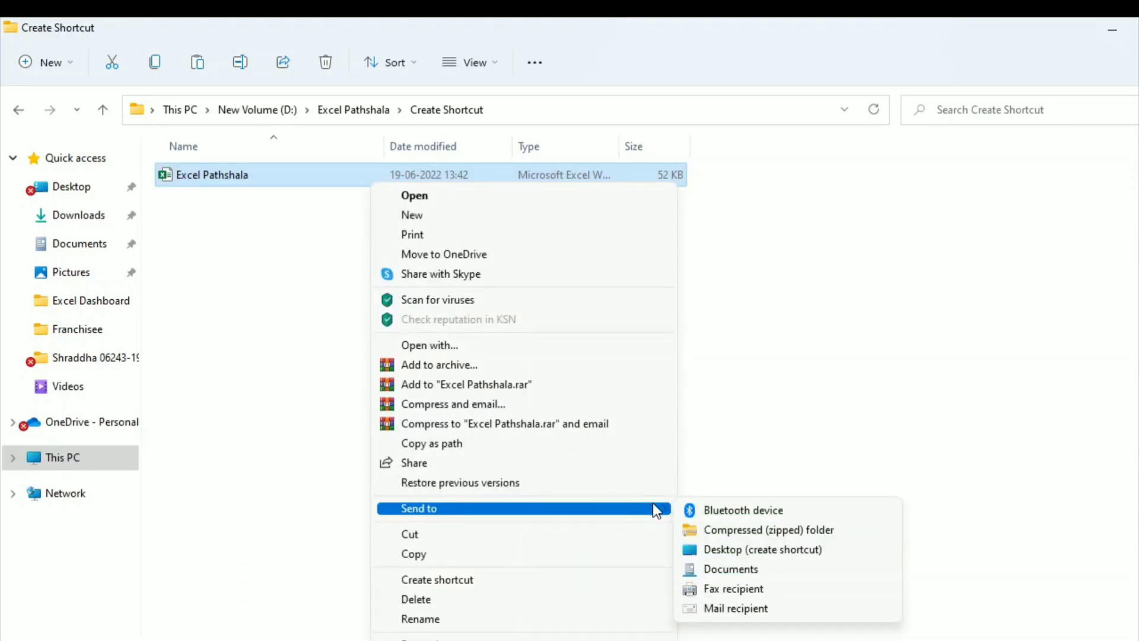
click(776, 550)
key(super+d)
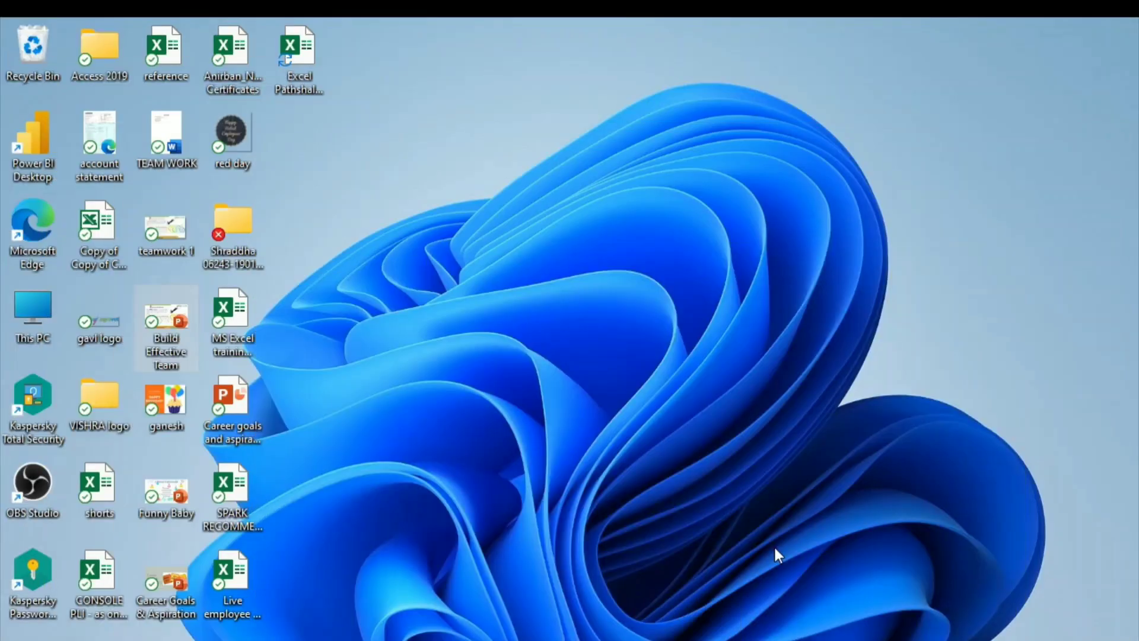
Assign Ctrl + Alt + C as the shortcut key of the Excel Pathshala desktop shortcut and open the workbook with it
click(296, 77)
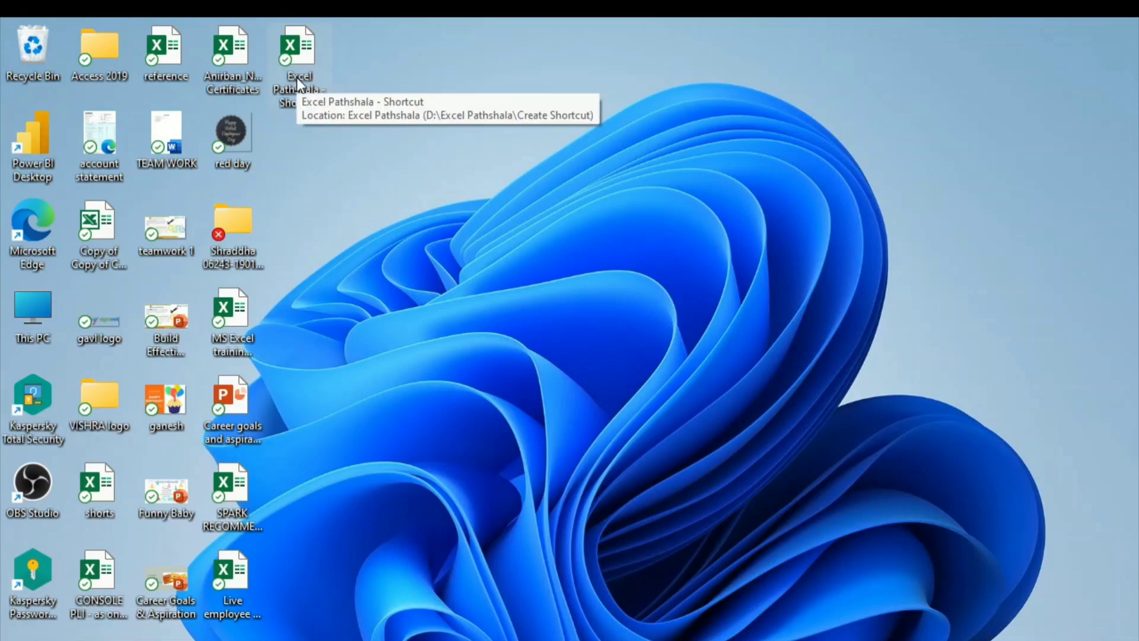
click(297, 77)
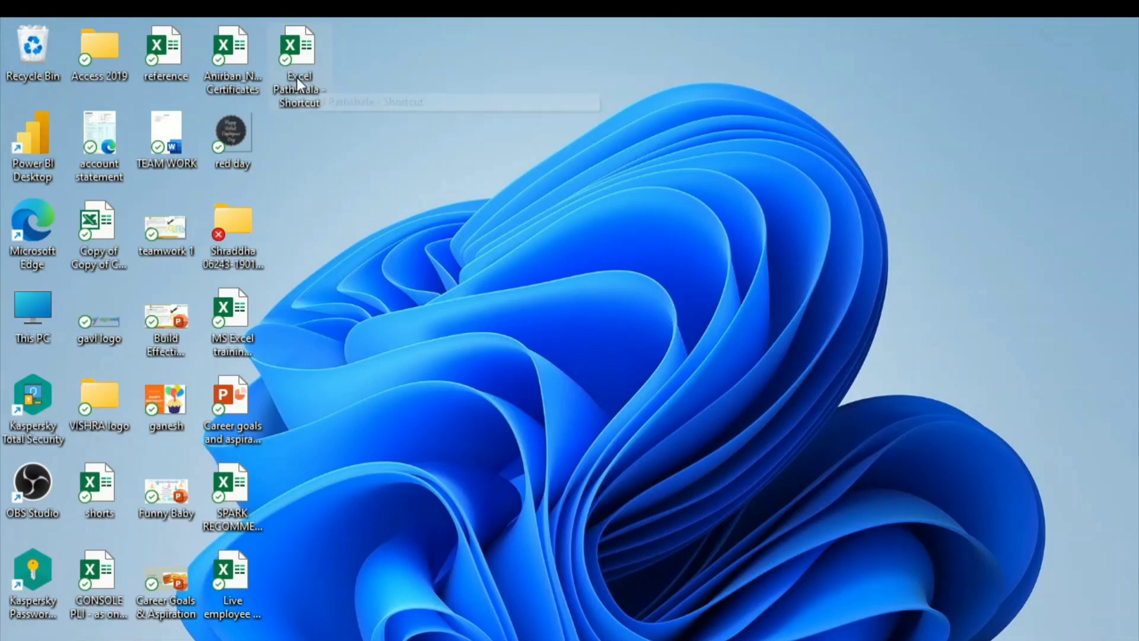
right_click(297, 78)
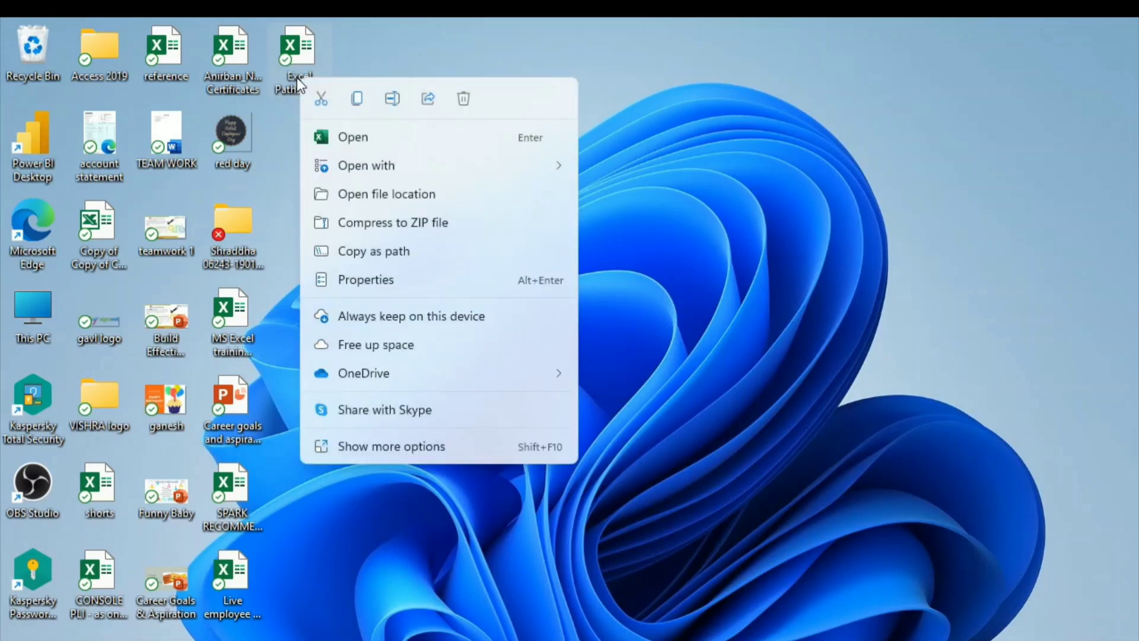
click(425, 450)
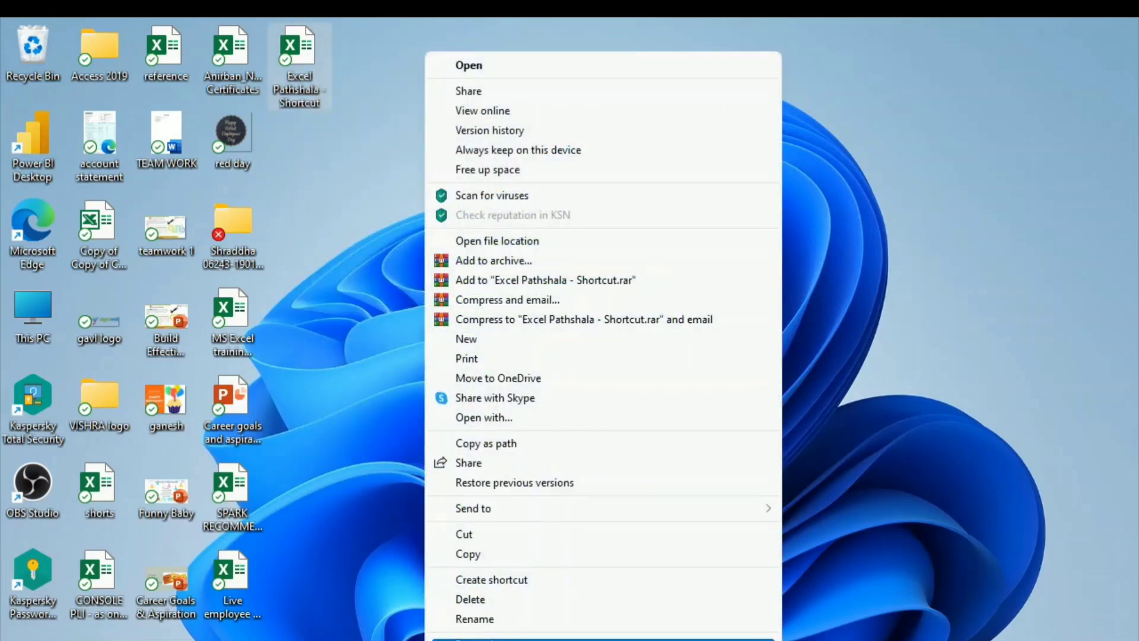
click(462, 638)
click(432, 308)
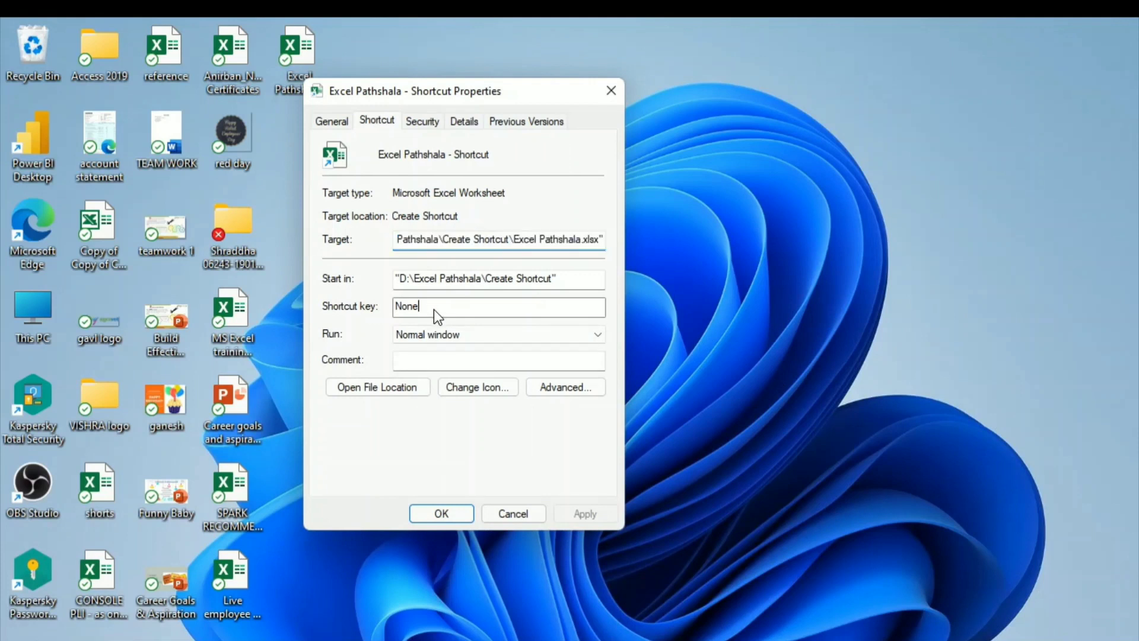
key(ctrl+alt)
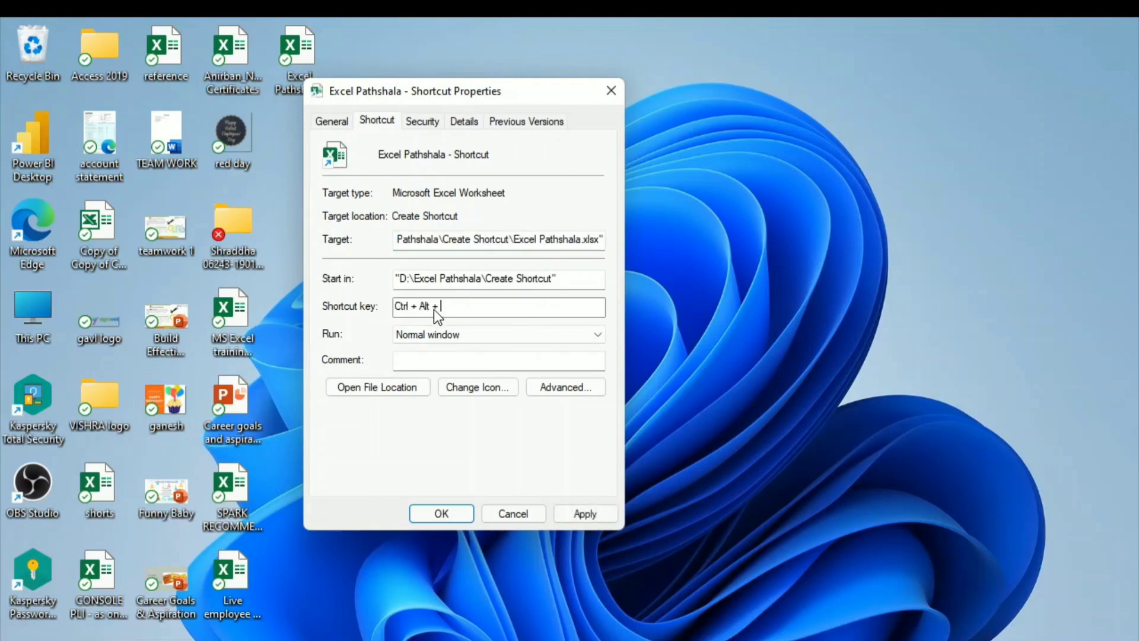
key(ctrl+alt)
click(593, 513)
click(441, 513)
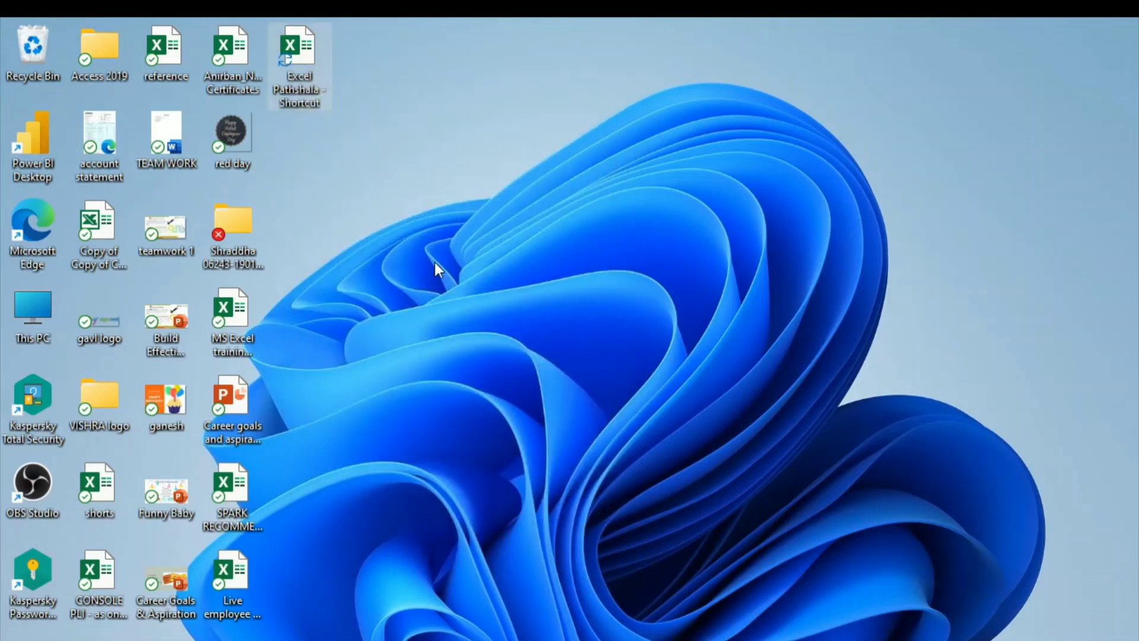
key(ctrl+alt+c)
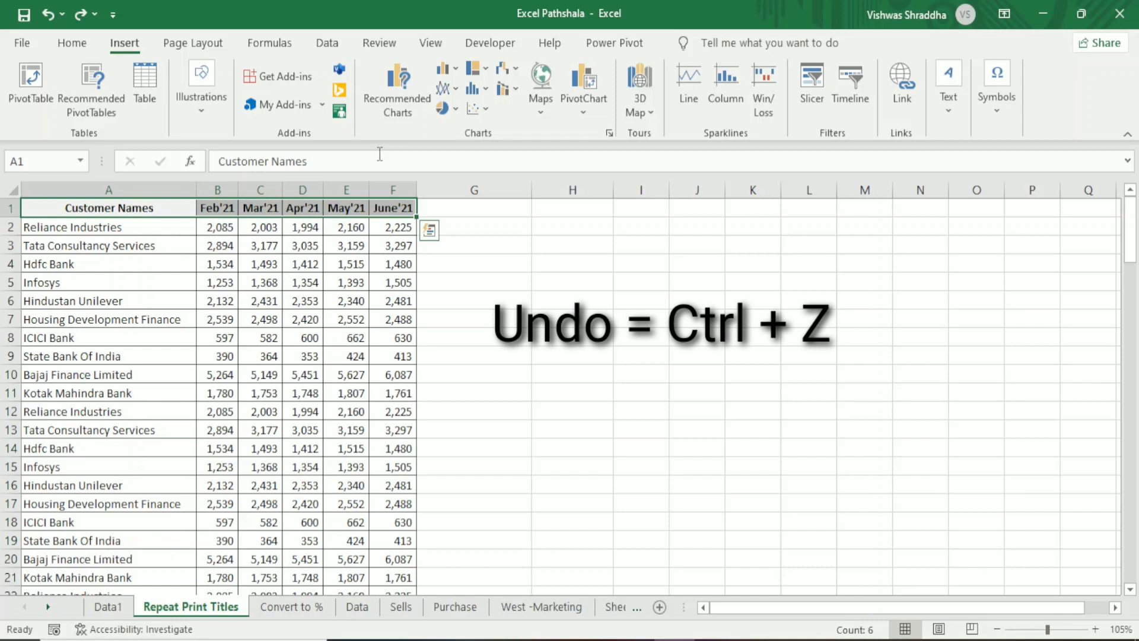
Paste a copy of the header row A1:F1 at H1 and undo the paste
key(ctrl+c)
key(ctrl+Right)
key(Right)
key(Right)
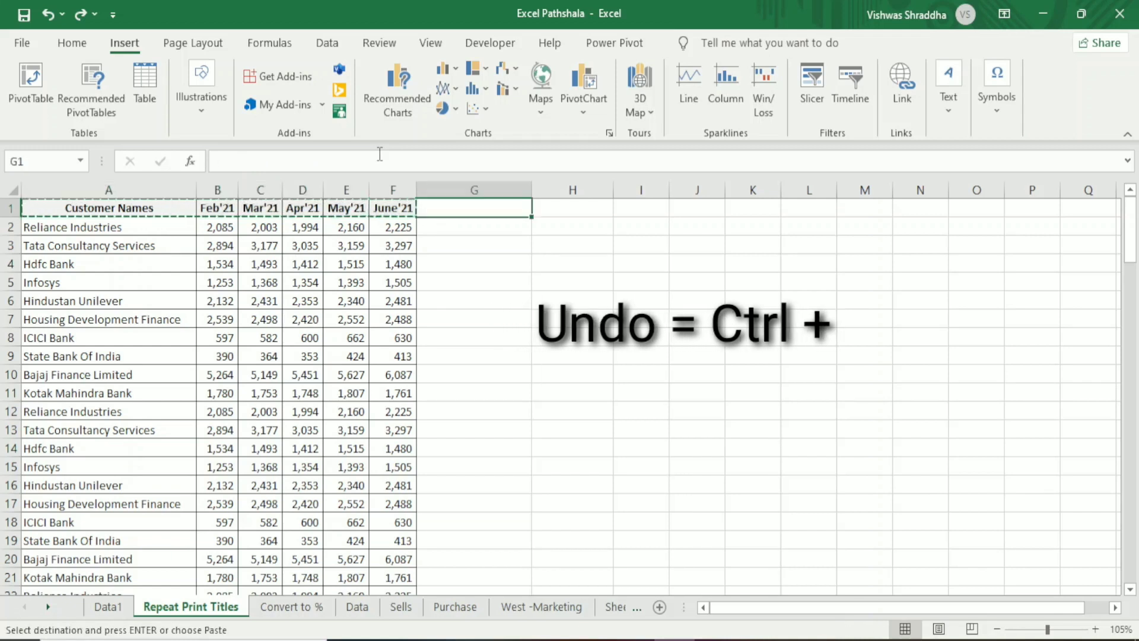
key(ctrl+y)
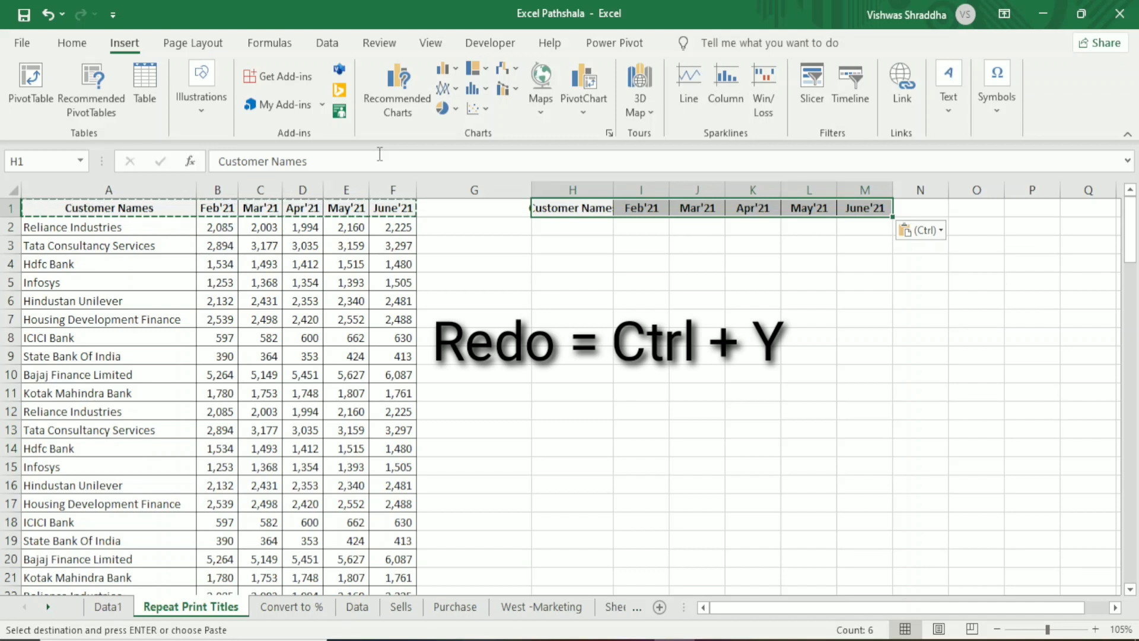
key(ctrl+z)
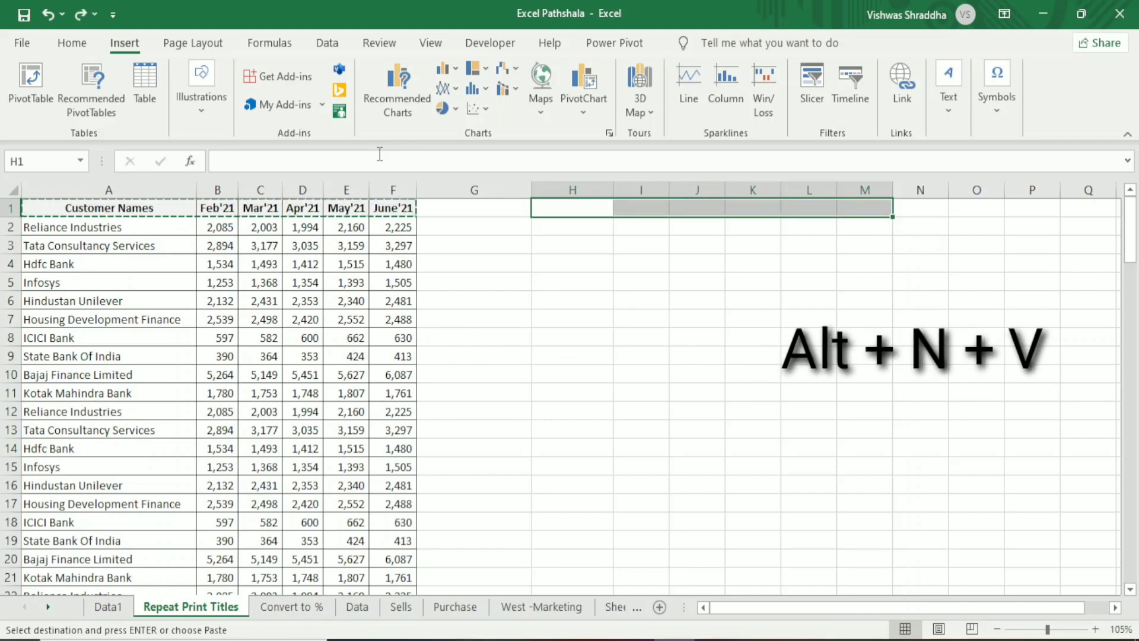
Start inserting a PivotTable from the customer table on the Repeat Print Titles sheet
key(alt+n)
key(v)
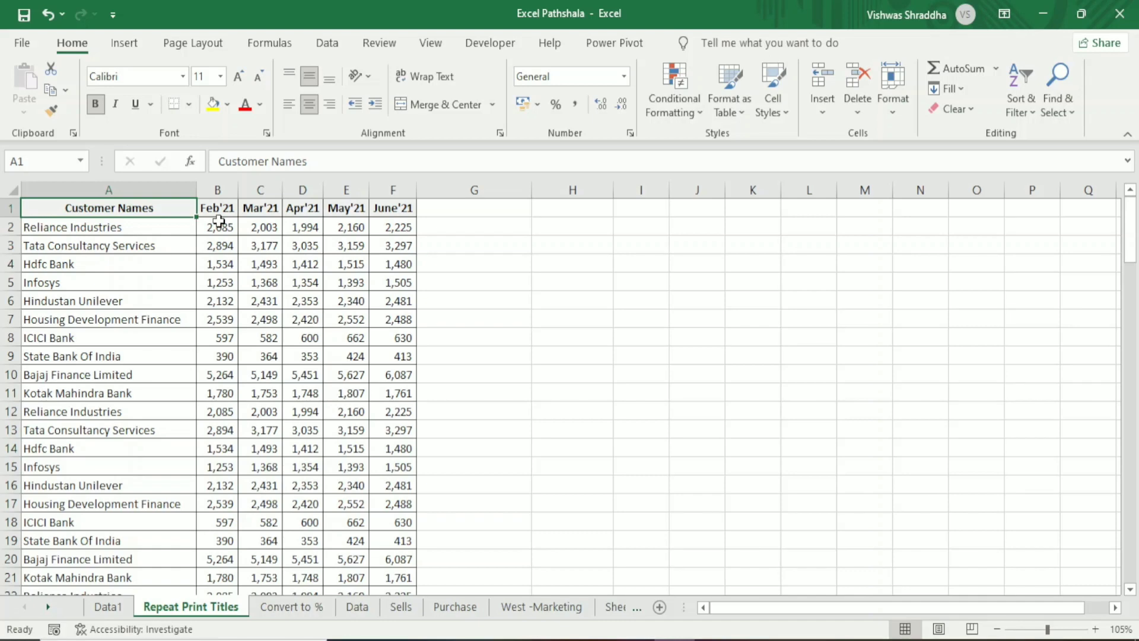
key(alt)
key(n)
key(v)
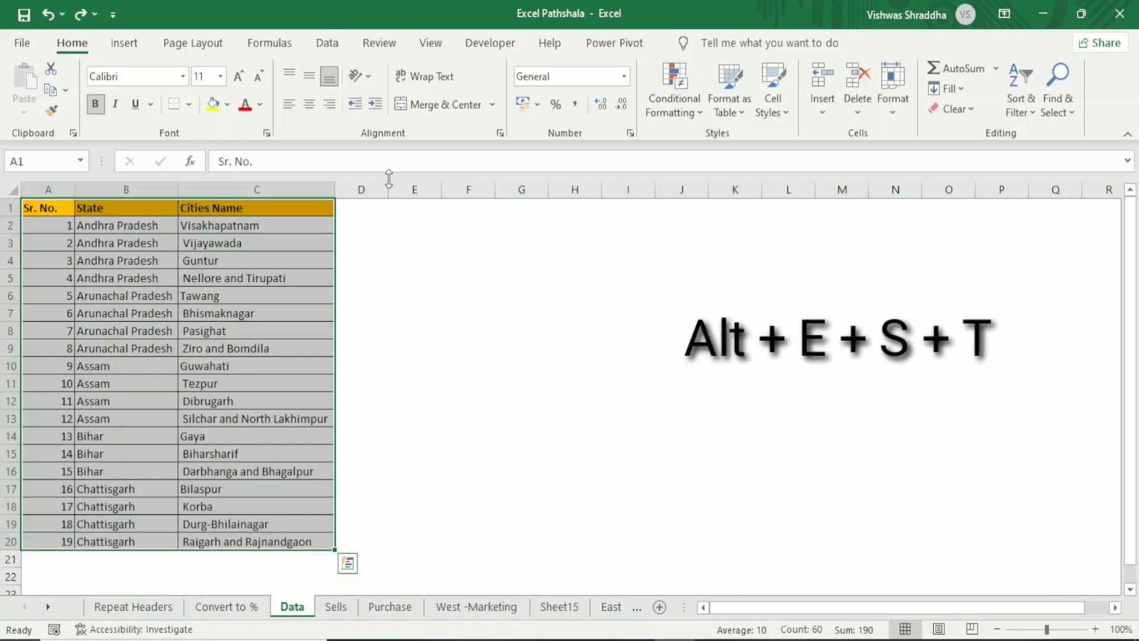
Copy the table A1:C20 on the Data sheet and paste only its formats at E1
key(ctrl+c)
key(Right)
key(Right)
key(Right)
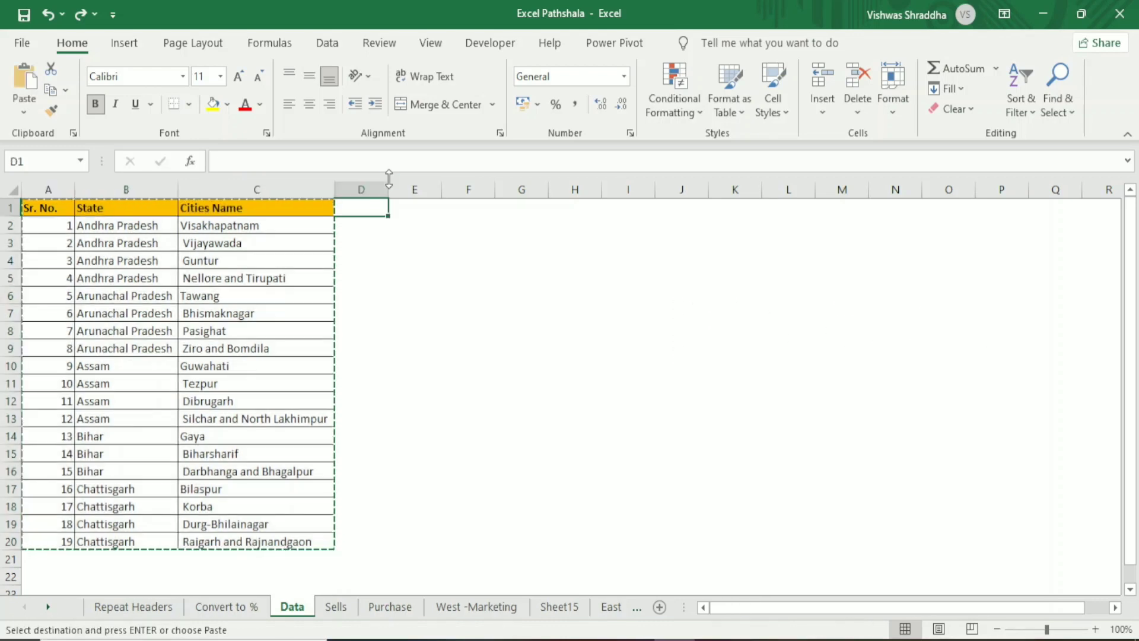
key(Right)
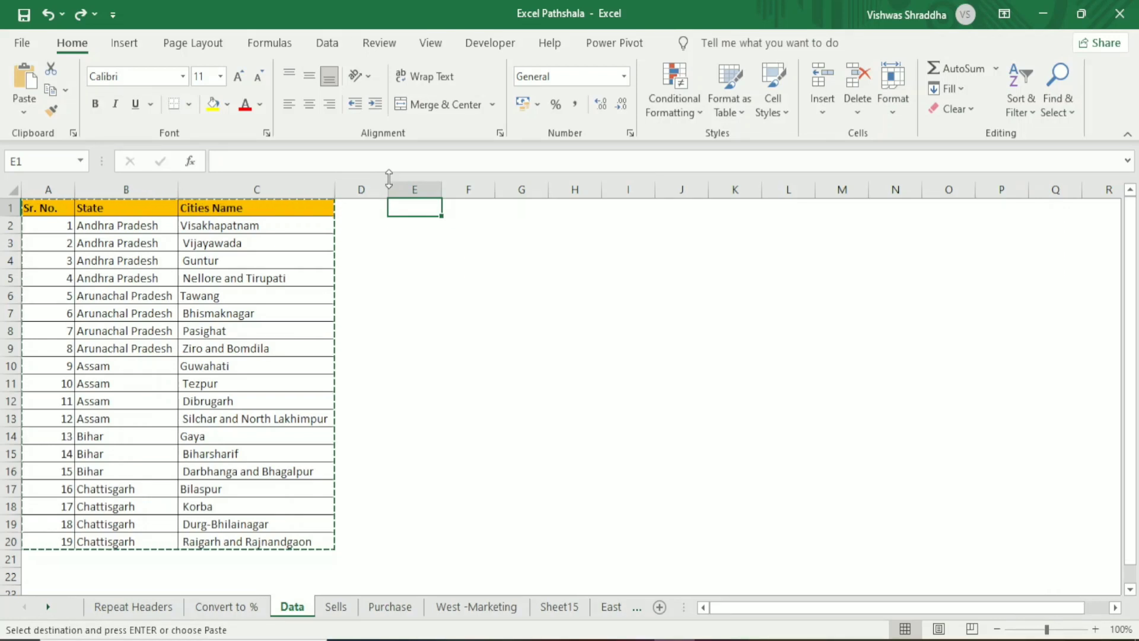
key(alt)
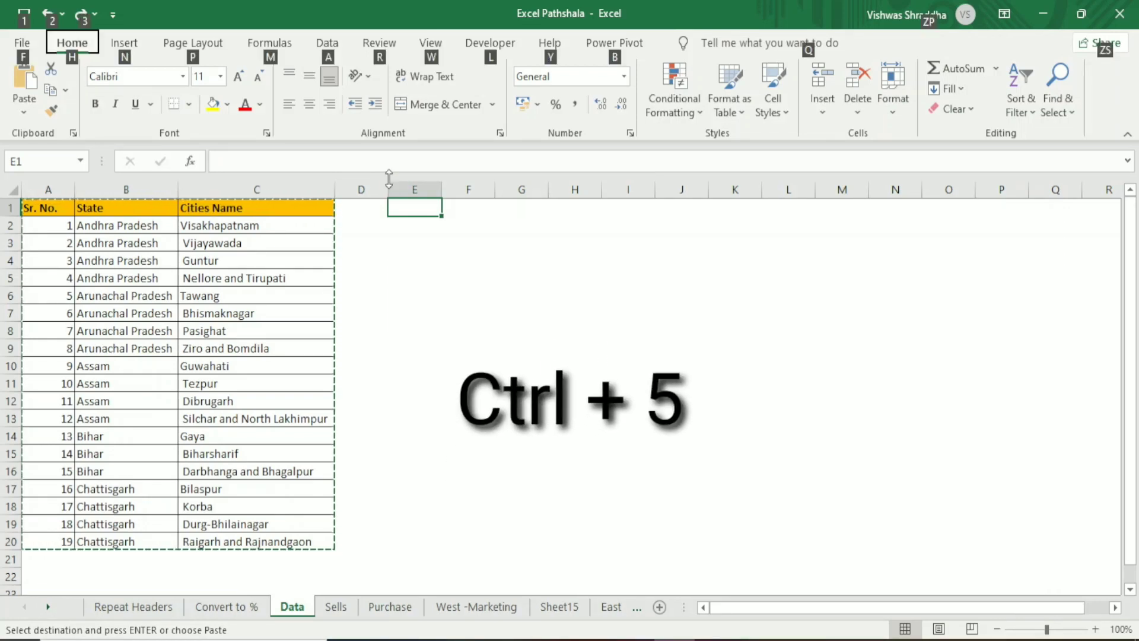
key(e)
key(s)
key(t)
key(Return)
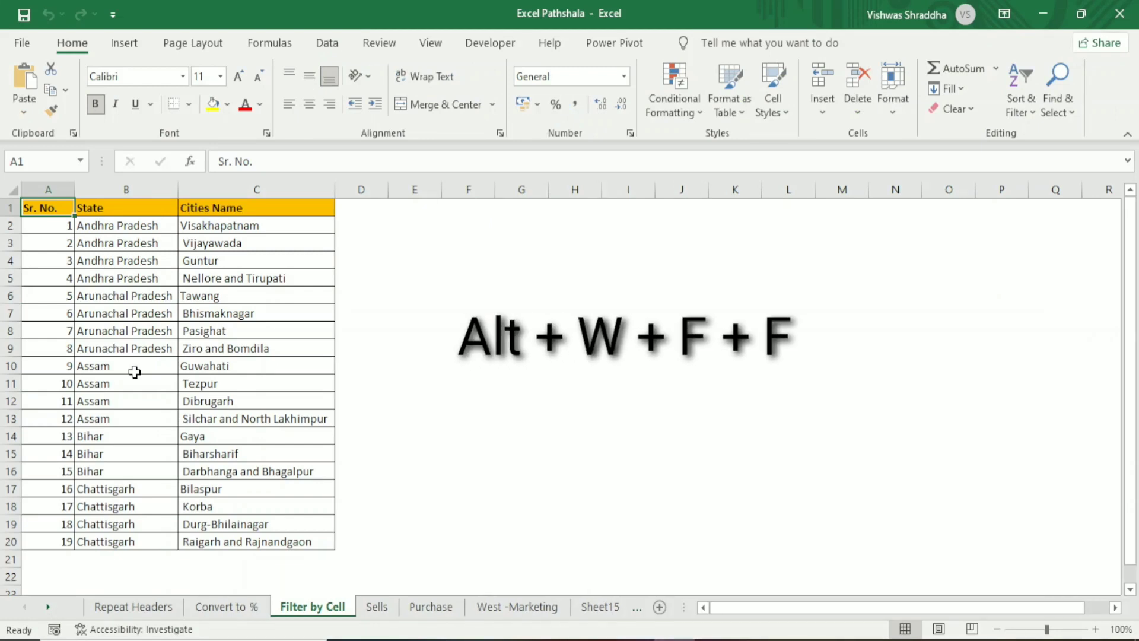
Open the Sort dialog for the states and cities table on the Filter by Cell sheet and close it
key(alt+a)
key(s)
key(s)
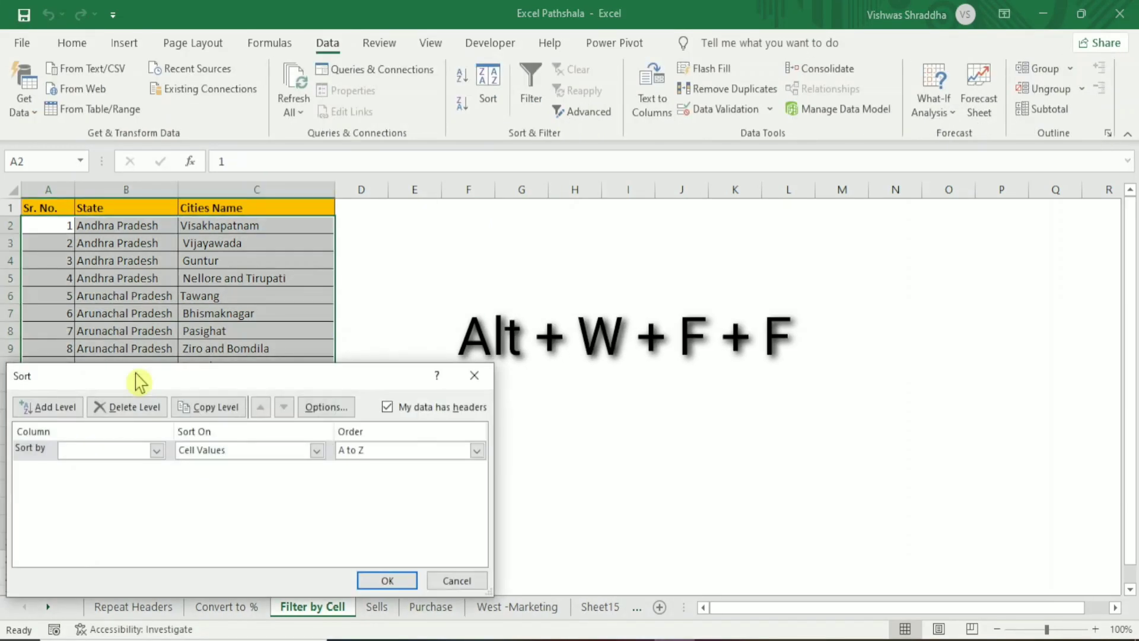
key(Escape)
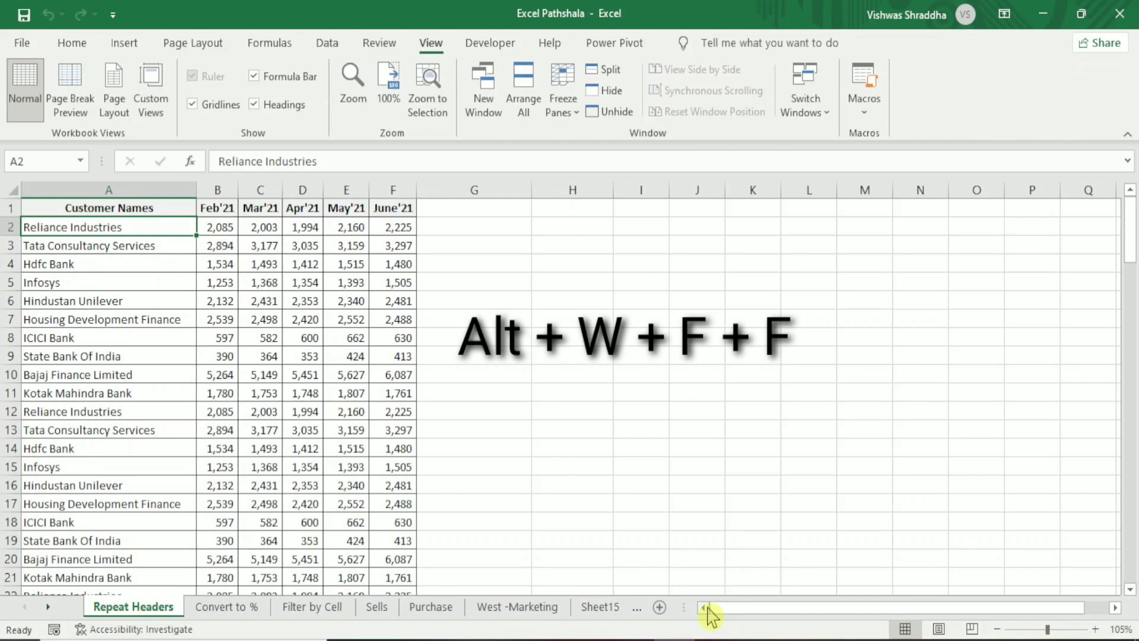
Freeze panes above row 2 on the Repeat Headers sheet and check the header by jumping through the list
key(shift+space)
key(alt+w)
key(f)
key(f)
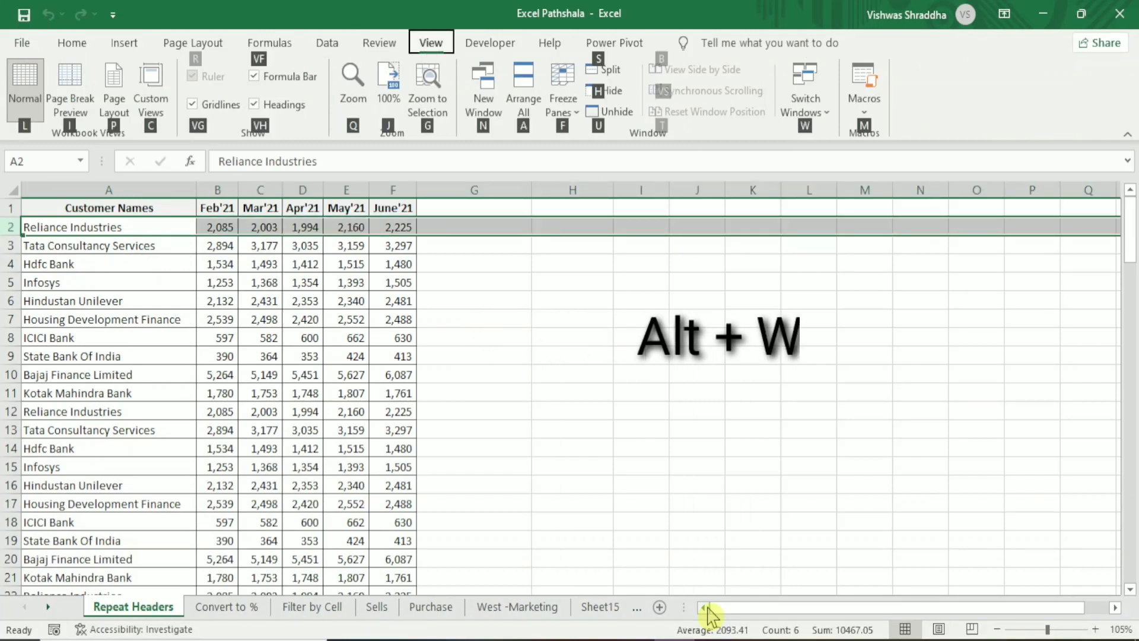
key(ctrl+Down)
key(ctrl+Up)
key(Down)
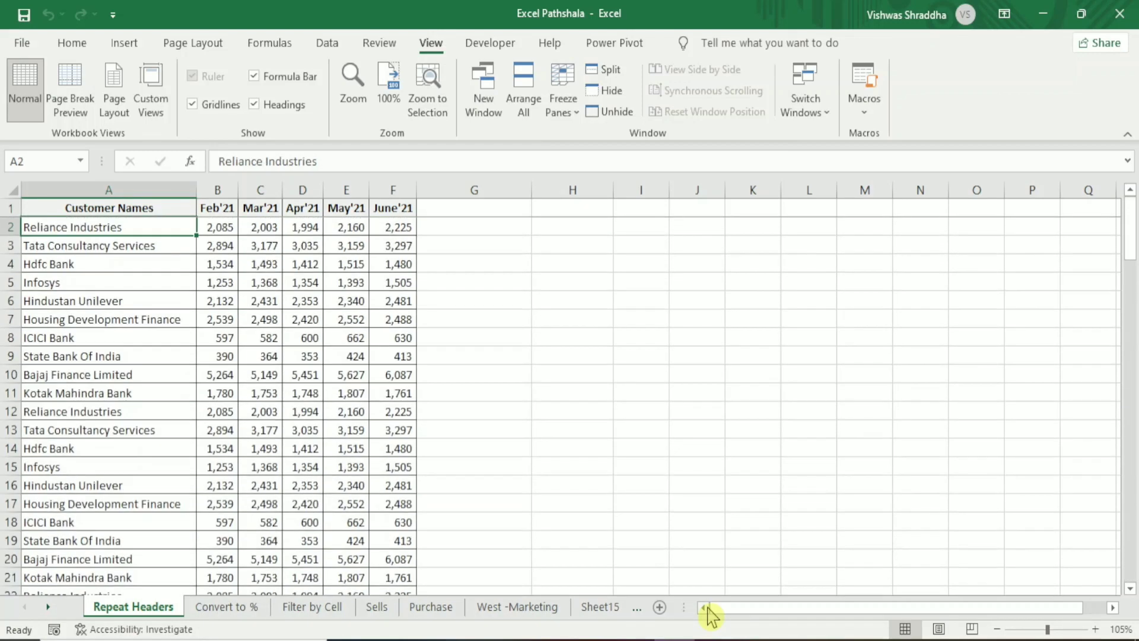
Unfreeze the panes on the Repeat Headers sheet and check by jumping to the end of the list and back
key(alt+w)
key(f)
key(f)
key(ctrl+Down)
key(ctrl+Up)
key(Down)
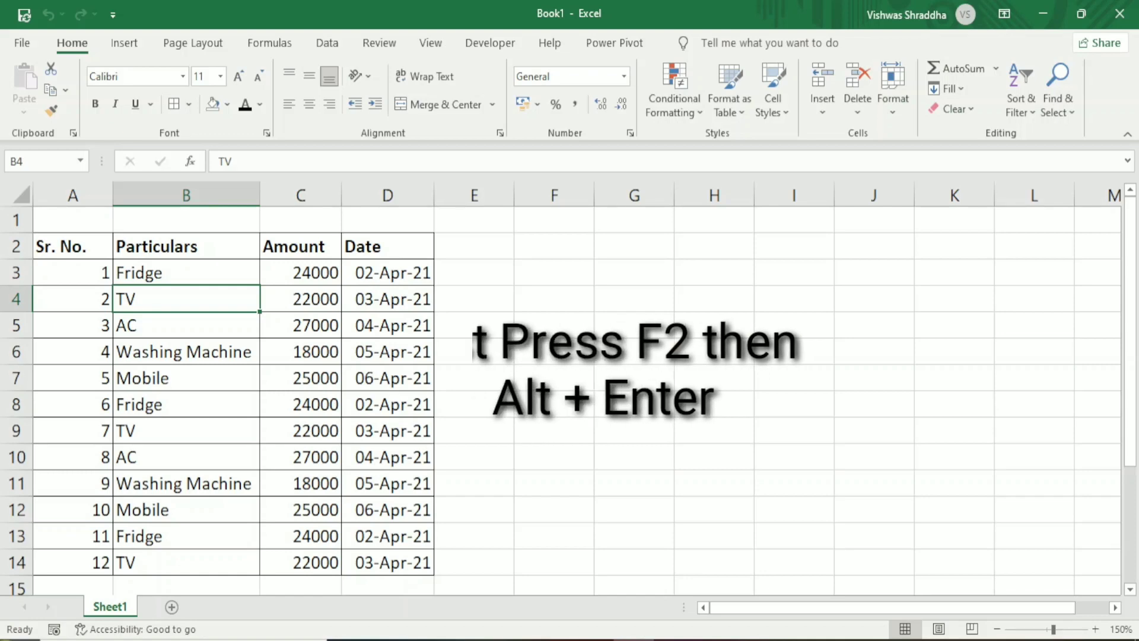
key(shift+F11)
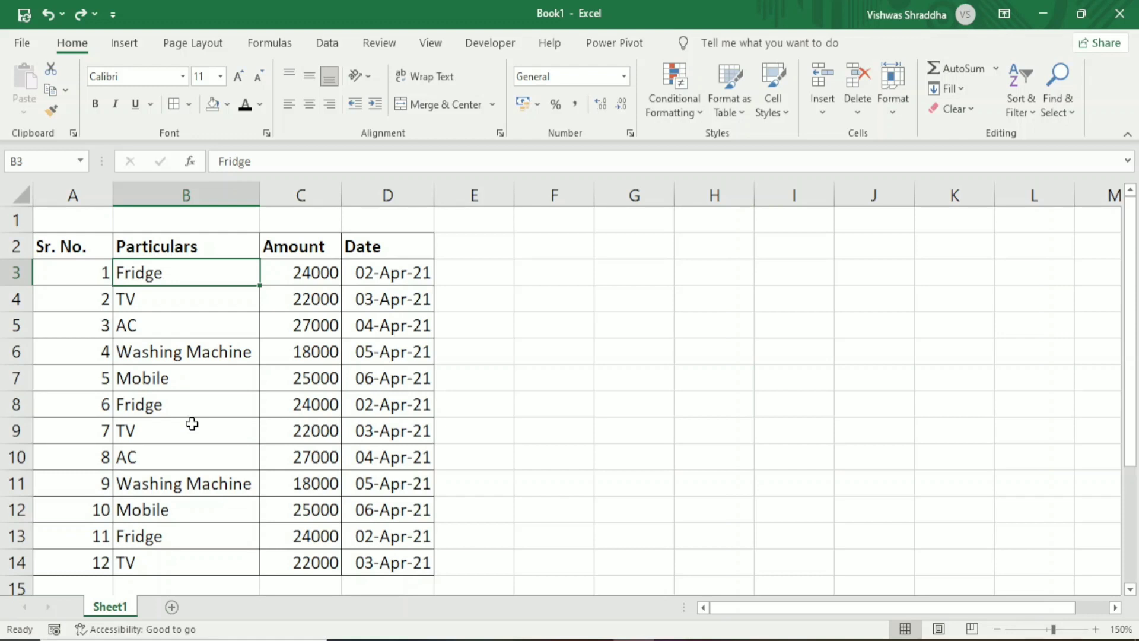
Add a second line reading "Double Door Fridge" below the existing text in cell B3
key(F2)
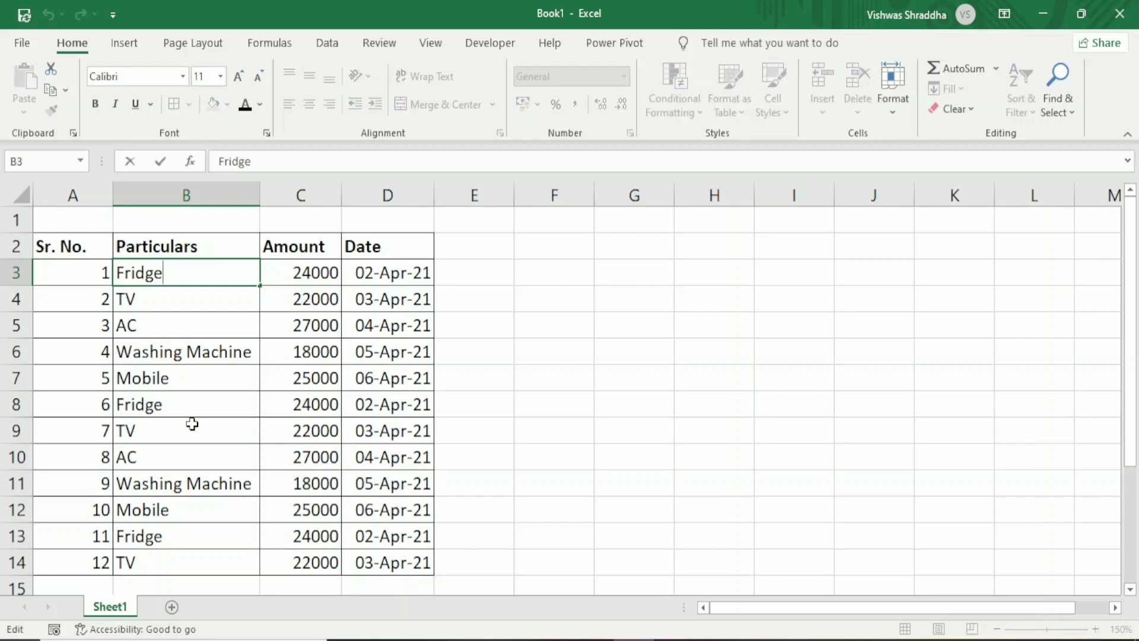
key(alt+Return)
text(Double Dorr)
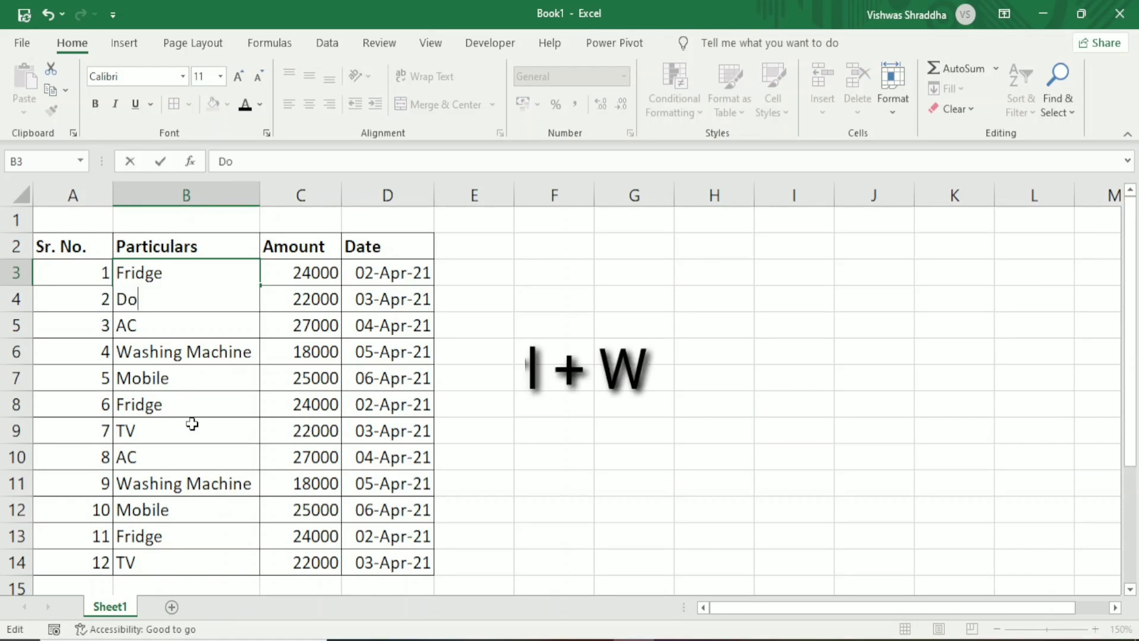
key(BackSpace)
key(BackSpace)
text(or Fridge)
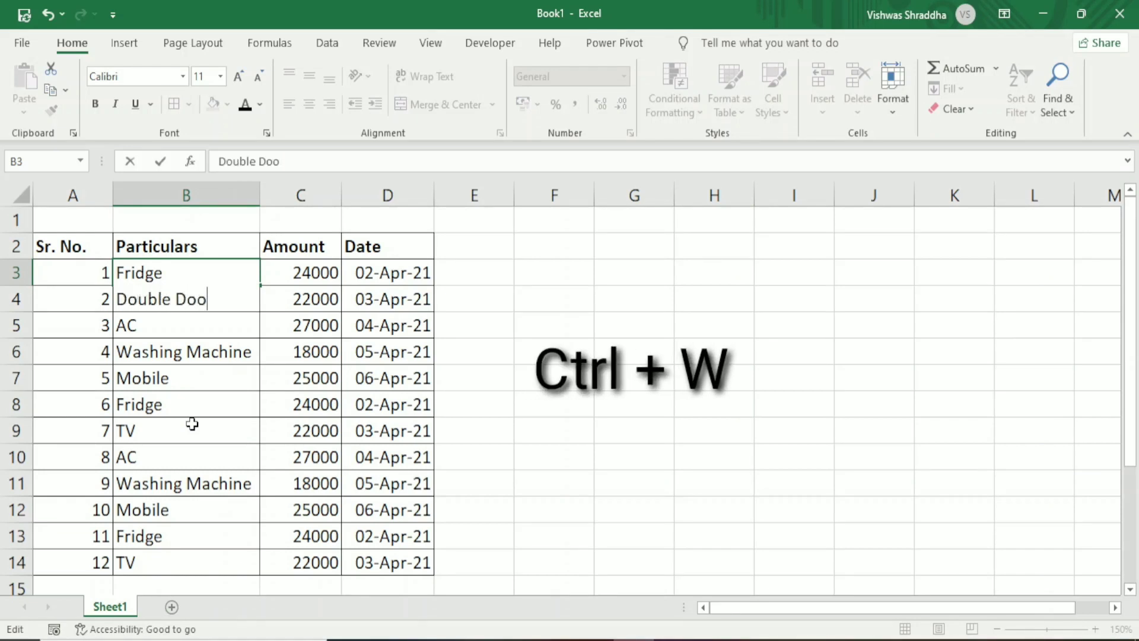
key(Return)
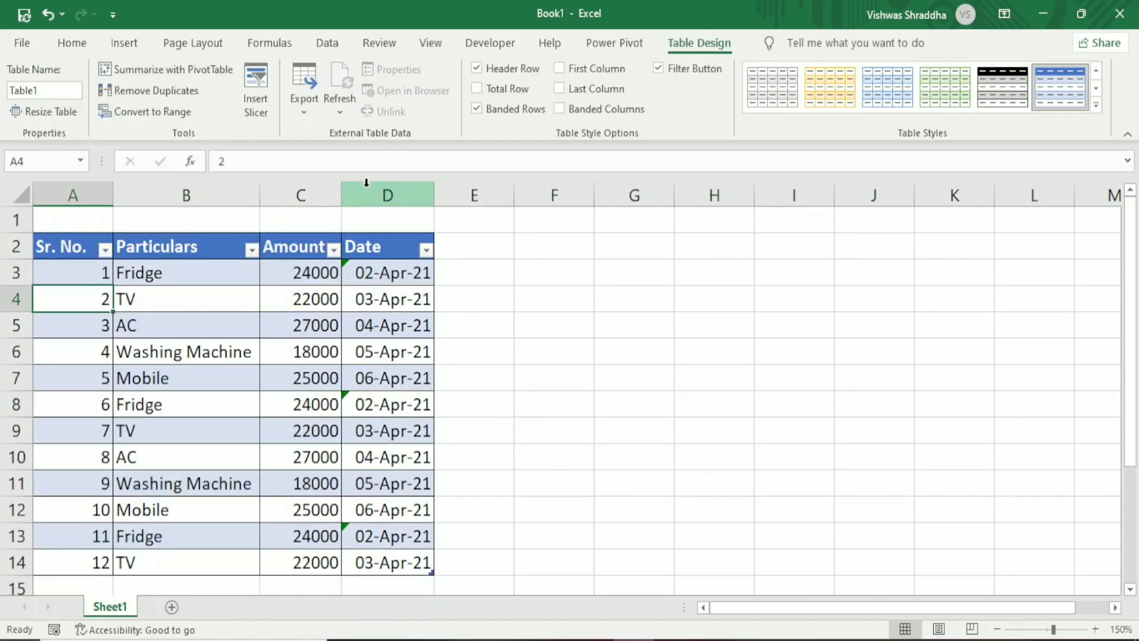
Start closing the Book1 workbook and cancel at the save prompt
key(alt+F4)
key(Escape)
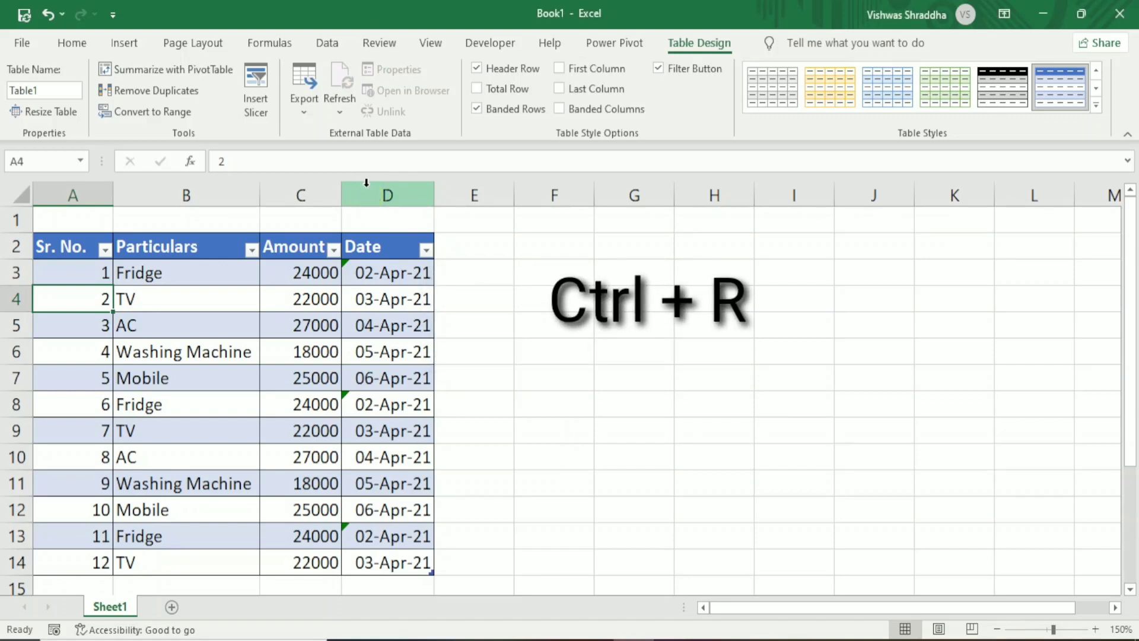
key(ctrl+w)
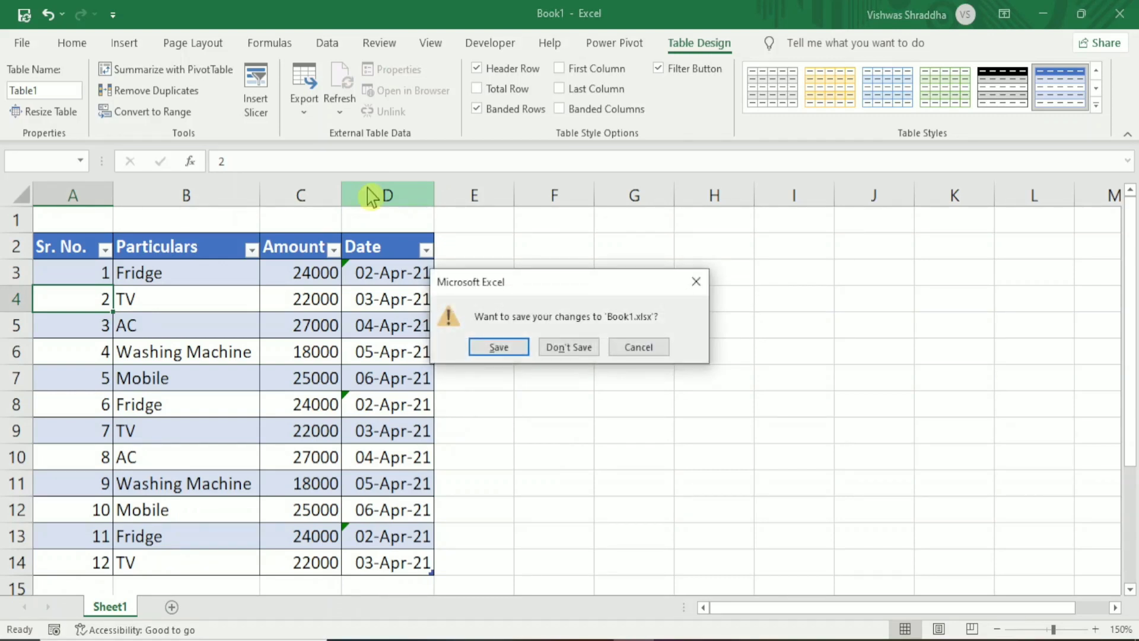
key(Escape)
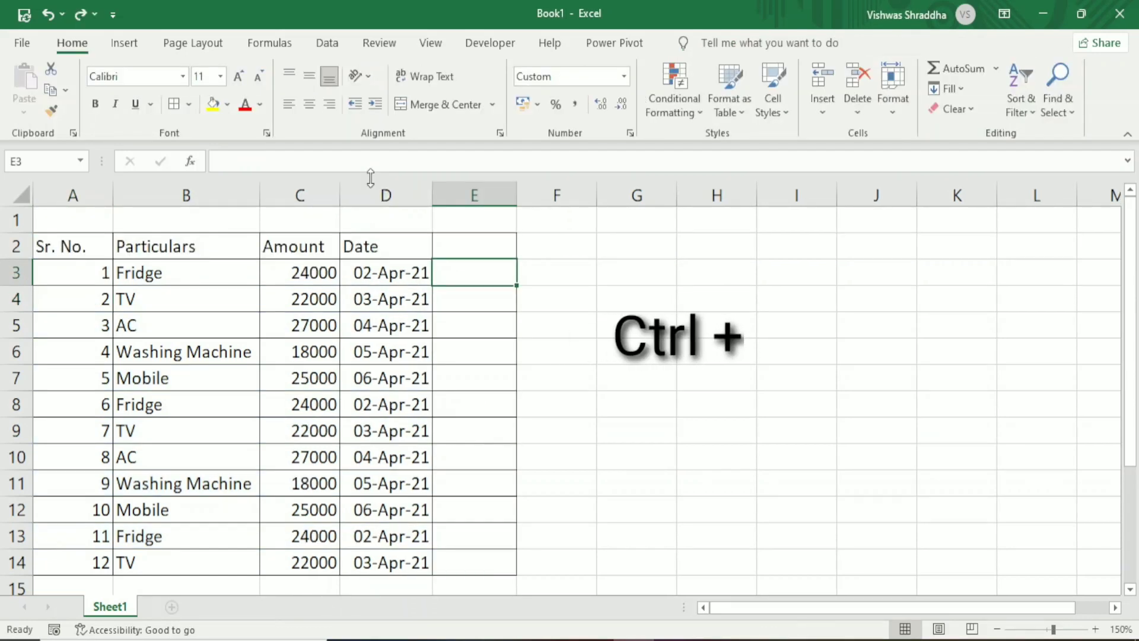
Fill E3 and E4 with the dates from the adjacent Date column cells and undo both fills
key(ctrl+d)
key(Down)
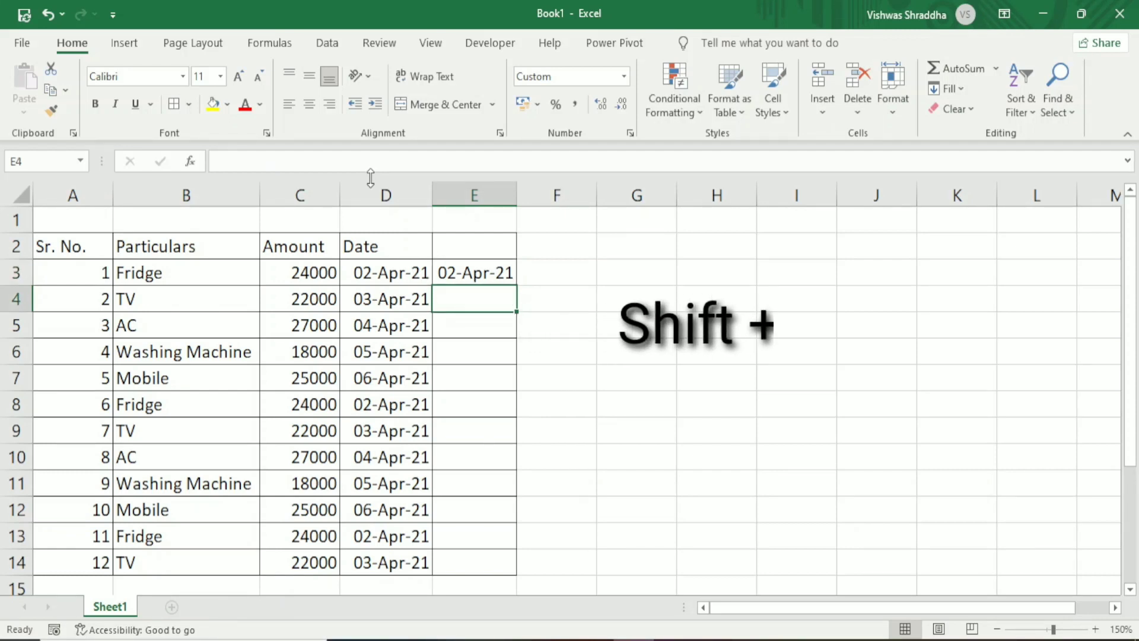
key(ctrl+d)
key(ctrl+z)
key(ctrl+z)
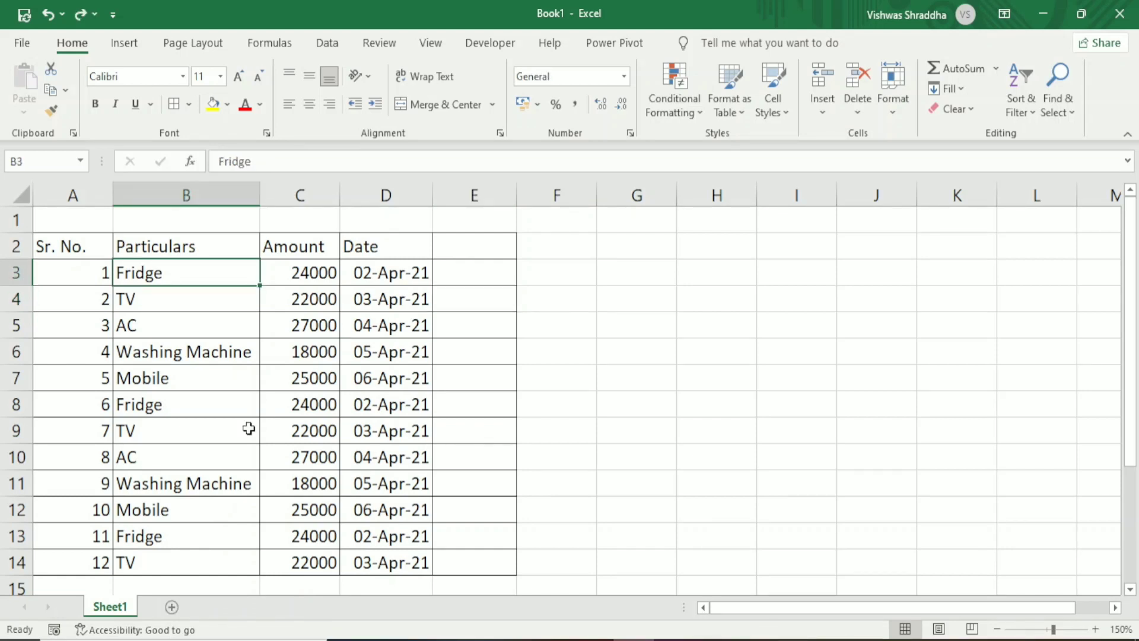
Insert a comment on the Fridge entry in cell B3
key(shift+F2)
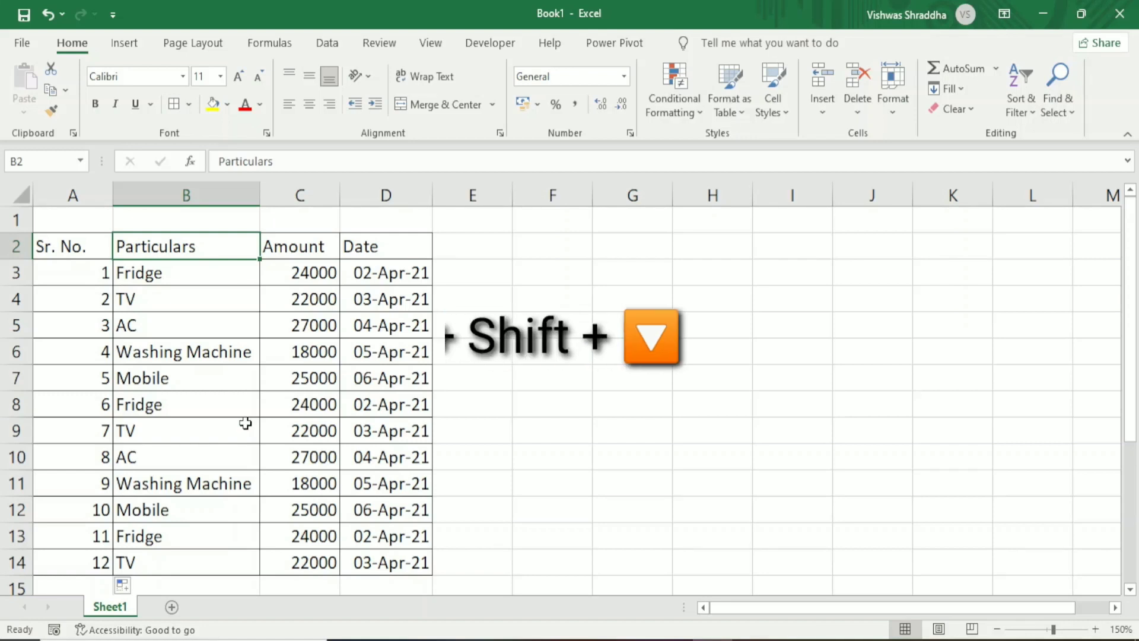
Select the whole table A2:D14 from cell B2 and return to the single cell B2
key(ctrl+a)
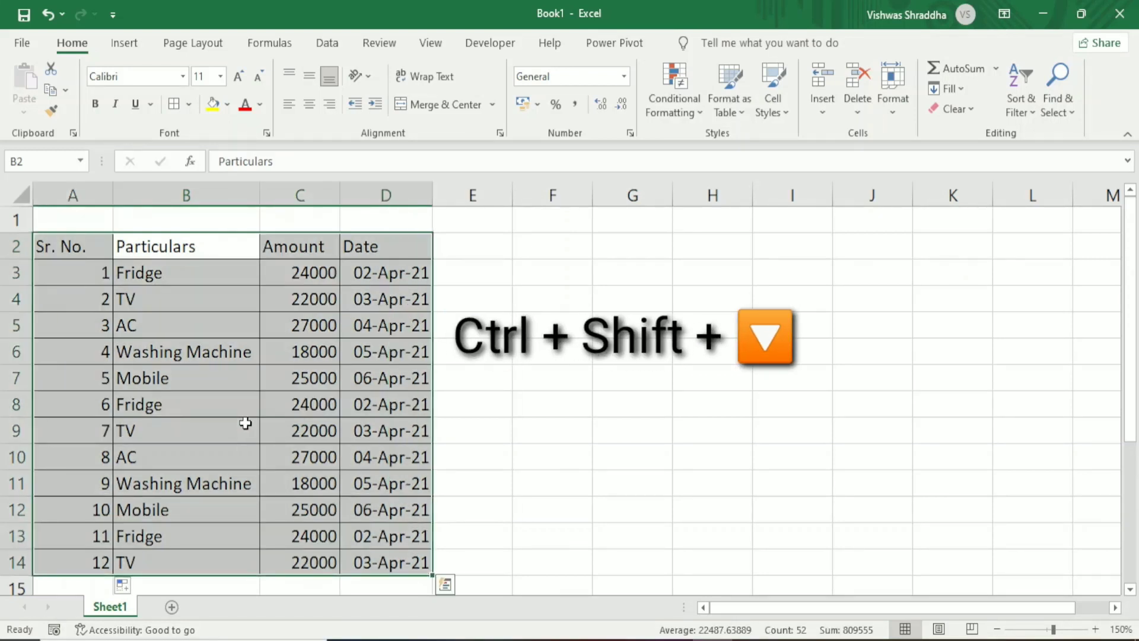
key(Right)
key(Left)
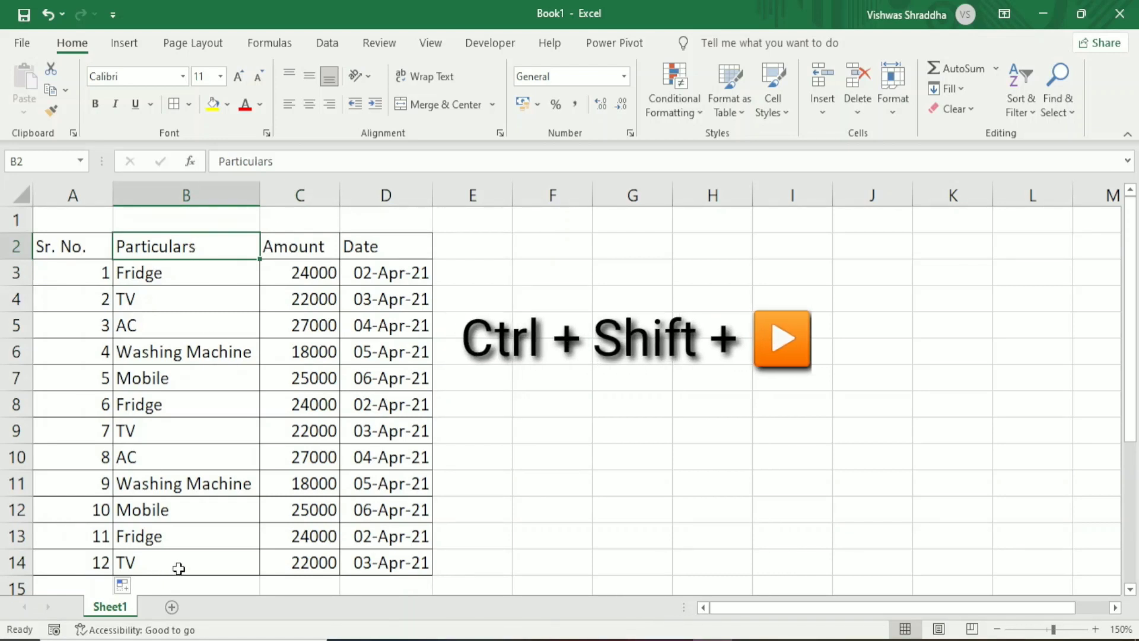
Select B2:B14 and extend it across to the Date column, and extend the D2:D14 selection back to the Sr. No. column
key(ctrl+shift+Down)
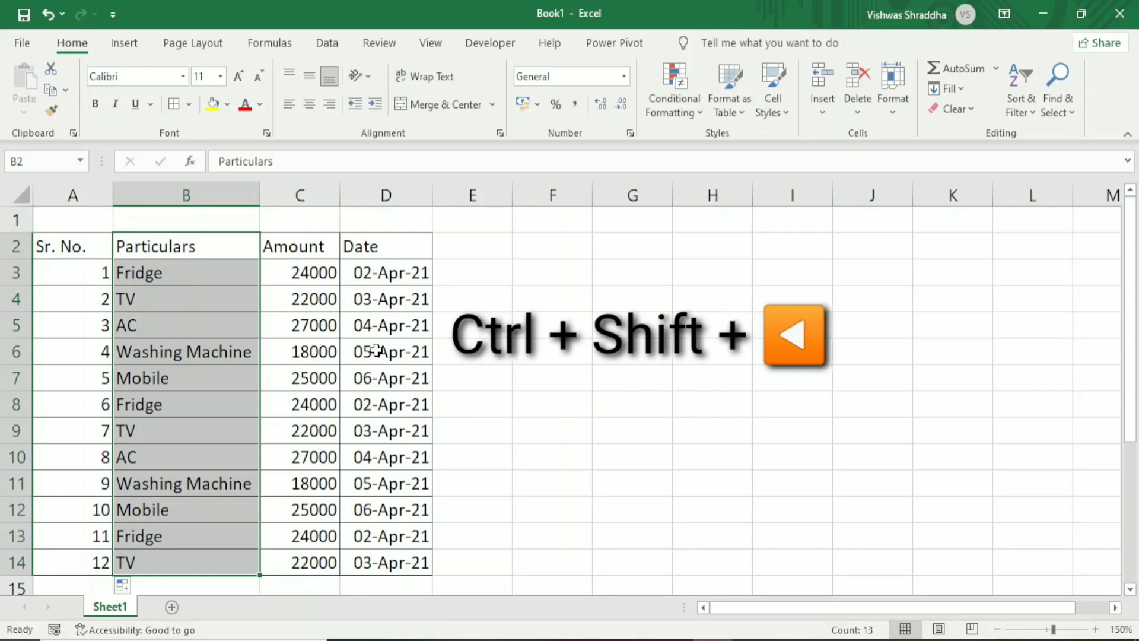
key(ctrl+shift+Right)
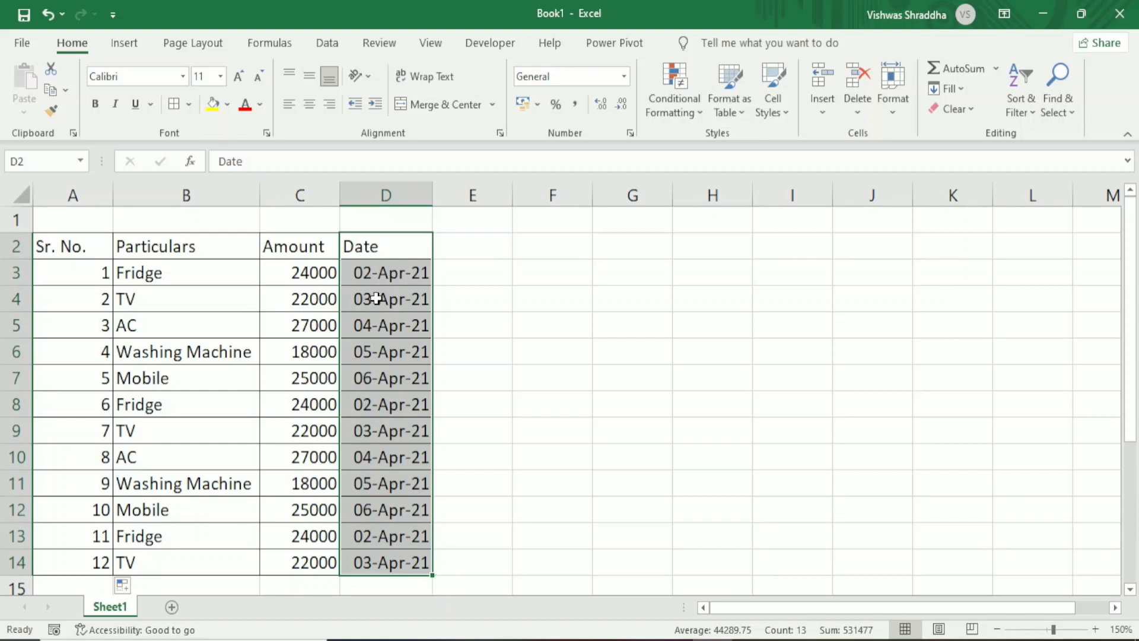
key(shift+Left)
key(shift+Left)
key(shift+Left)
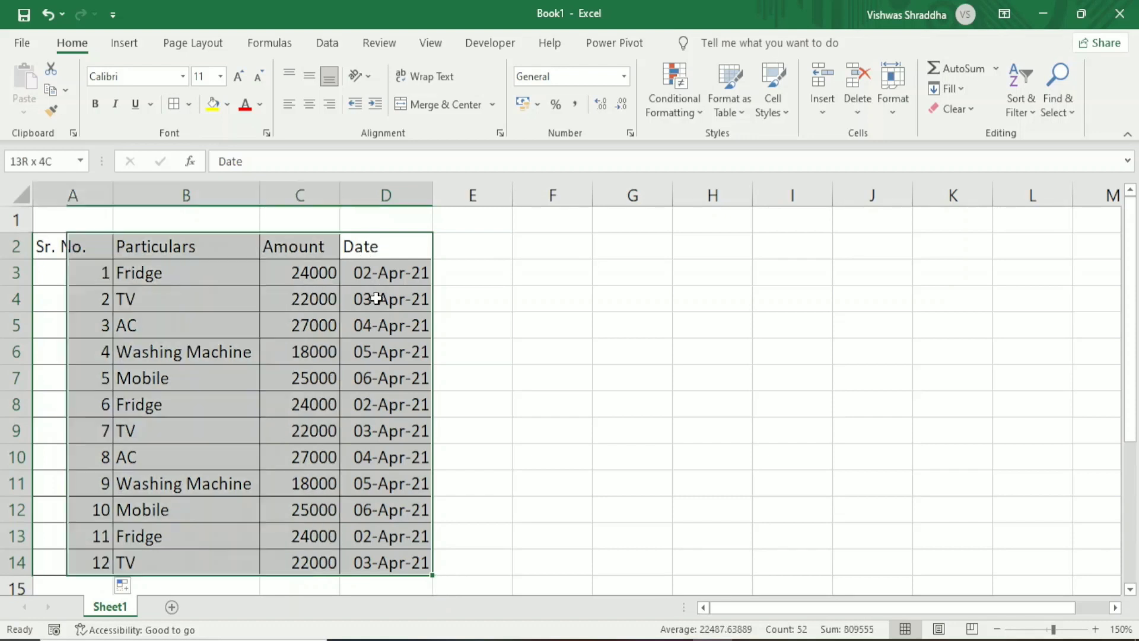
Apply the day-month-year date format to the serial numbers in D3:D7
key(ctrl+z)
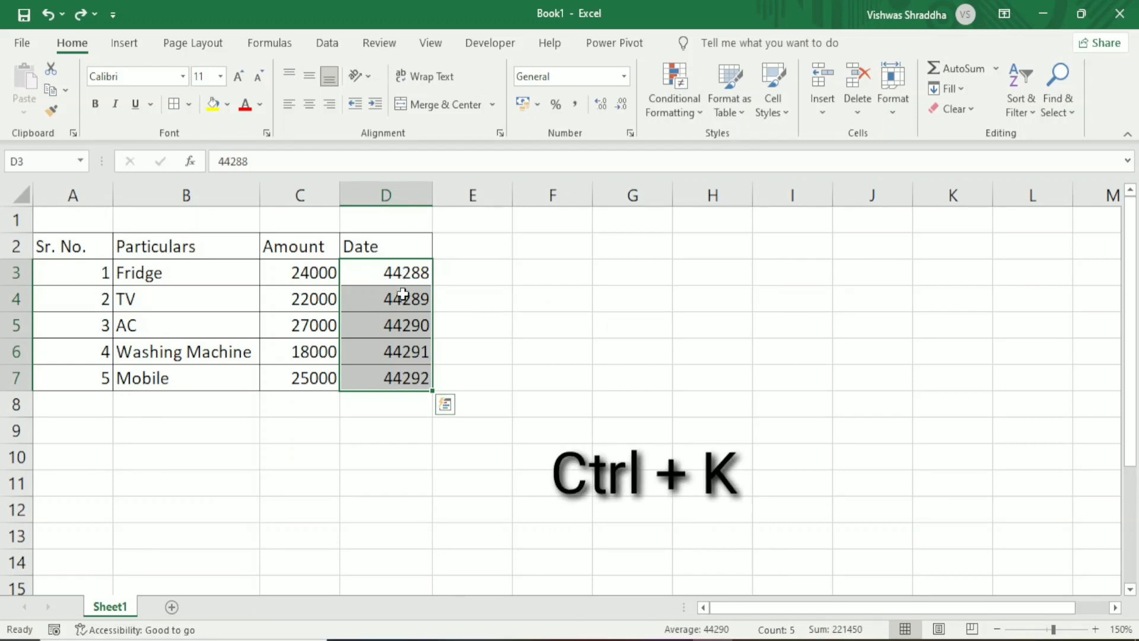
key(ctrl+shift+3)
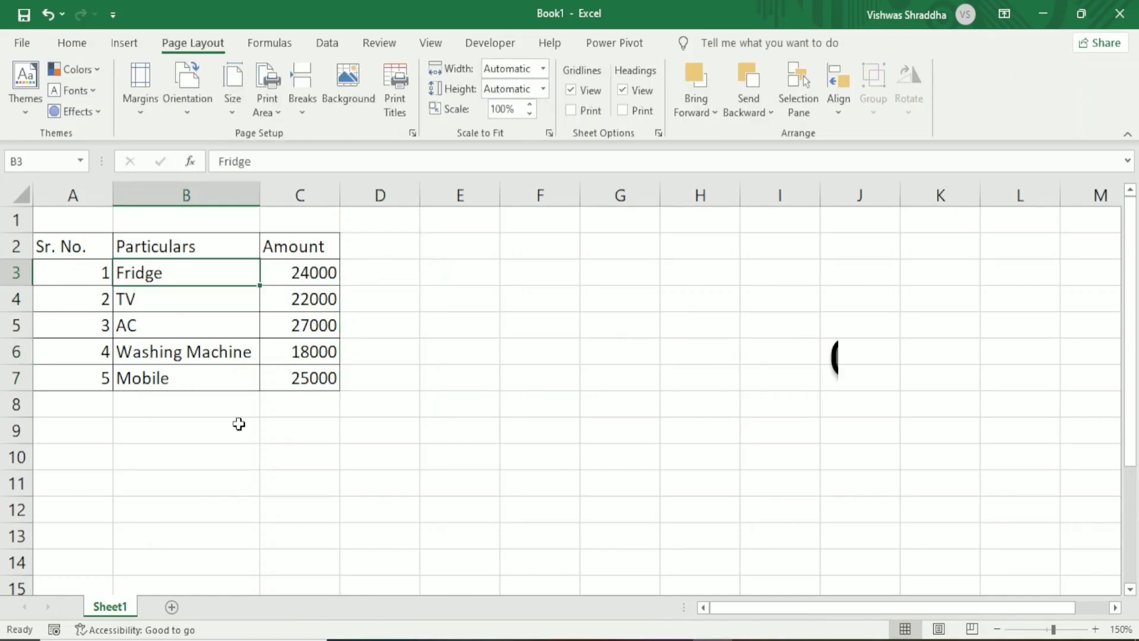
Open the Insert Hyperlink dialog for the Fridge entry in cell B3
key(ctrl+k)
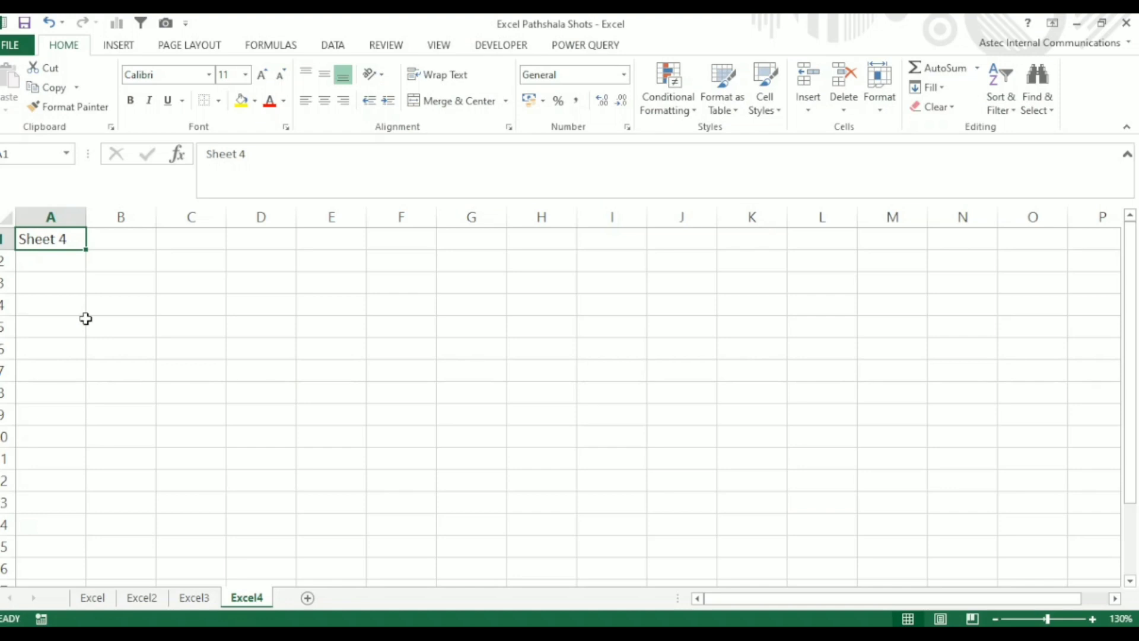
Delete the Excel4 and Excel3 sheets by repeating the last sheet deletion and confirming each one
key(F4)
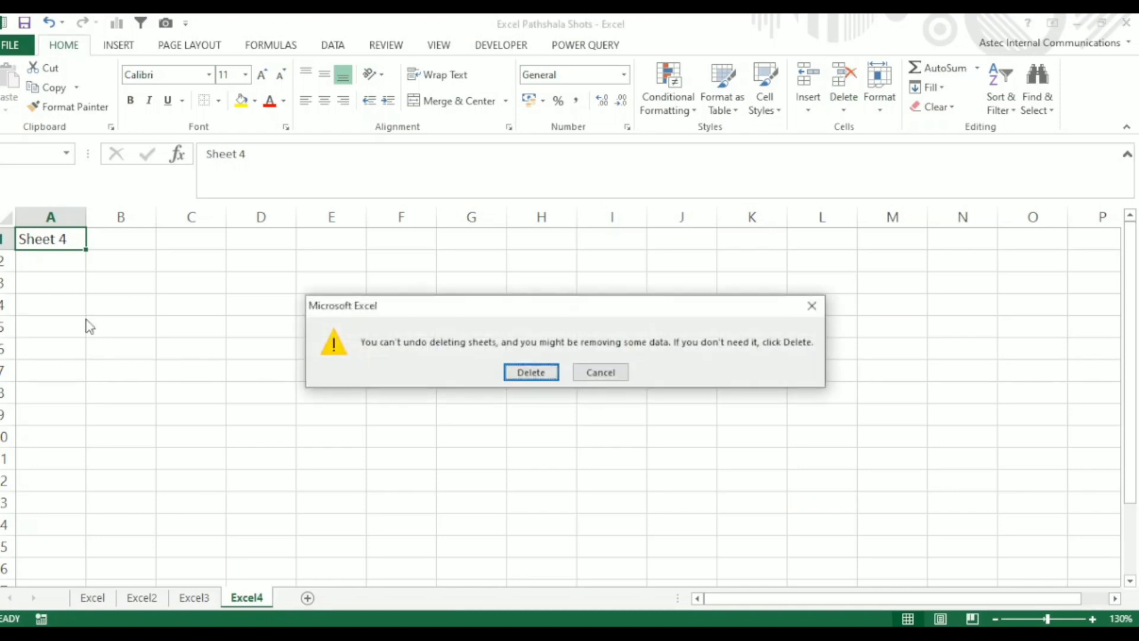
key(Return)
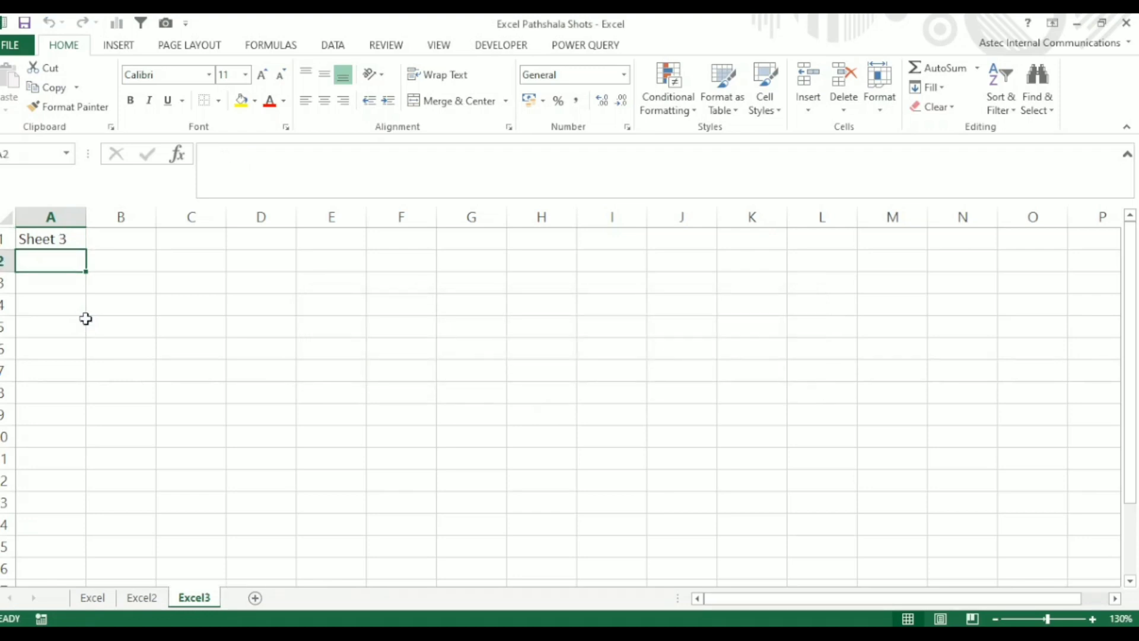
key(F4)
key(Return)
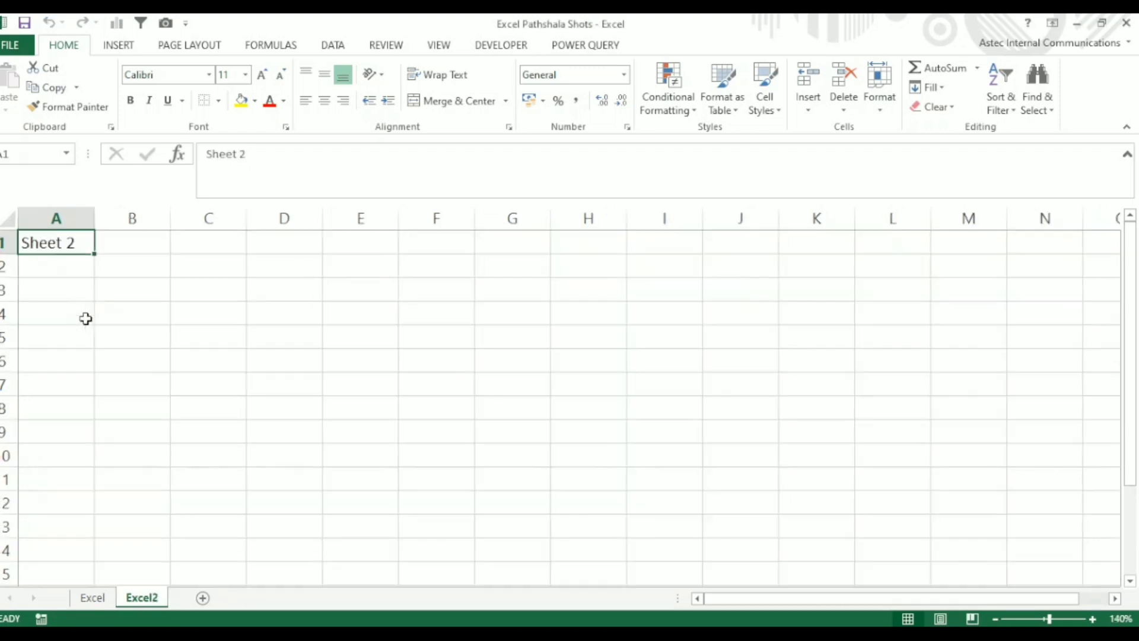